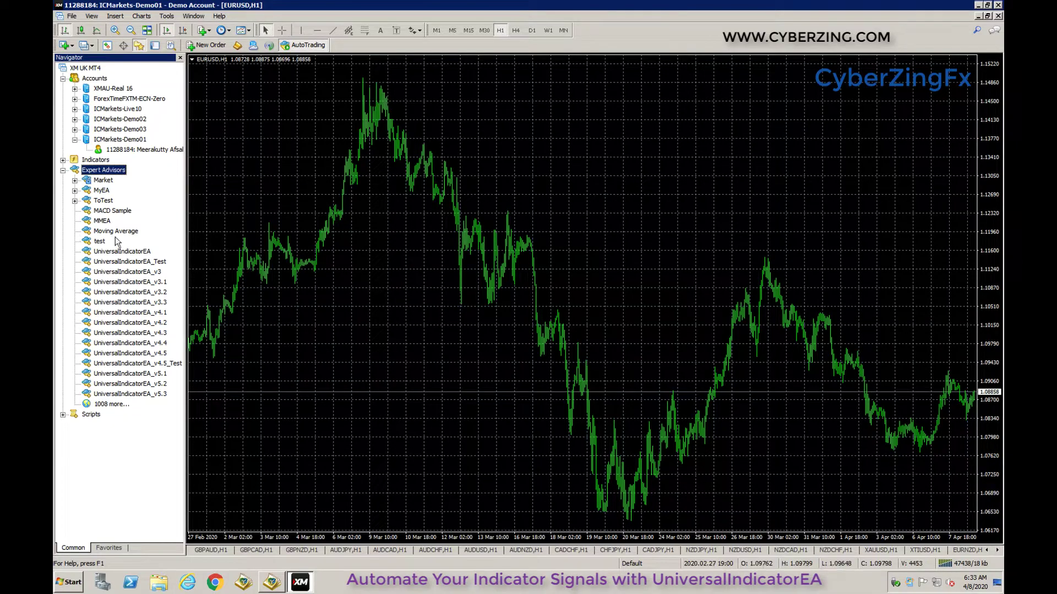
# Step: Select UniversalIndicatorEA in the Navigator, then go back to the Expert Advisors group
pyautogui.click(114, 253)
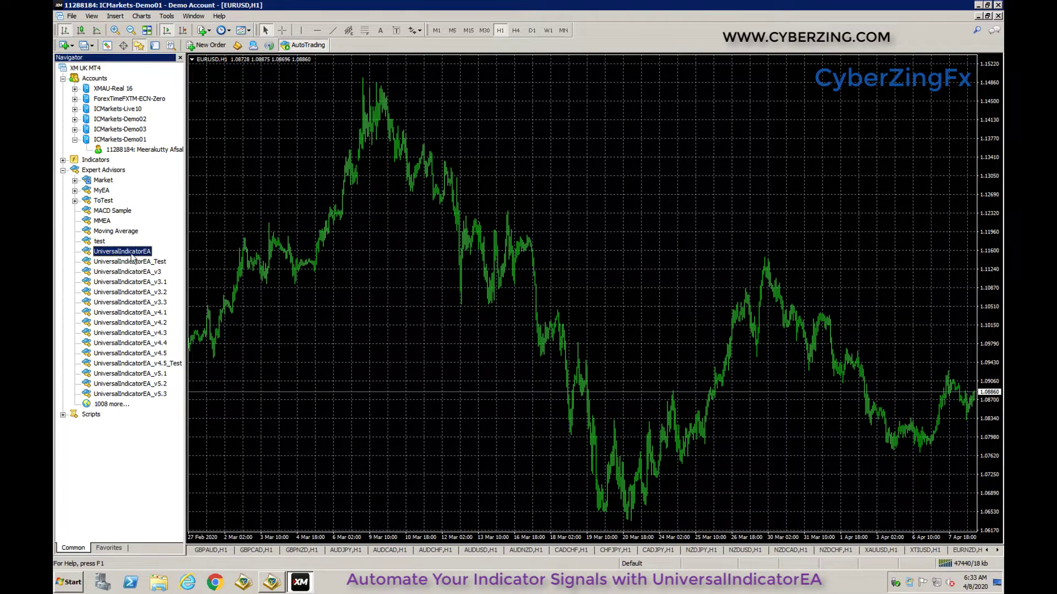
pyautogui.click(98, 173)
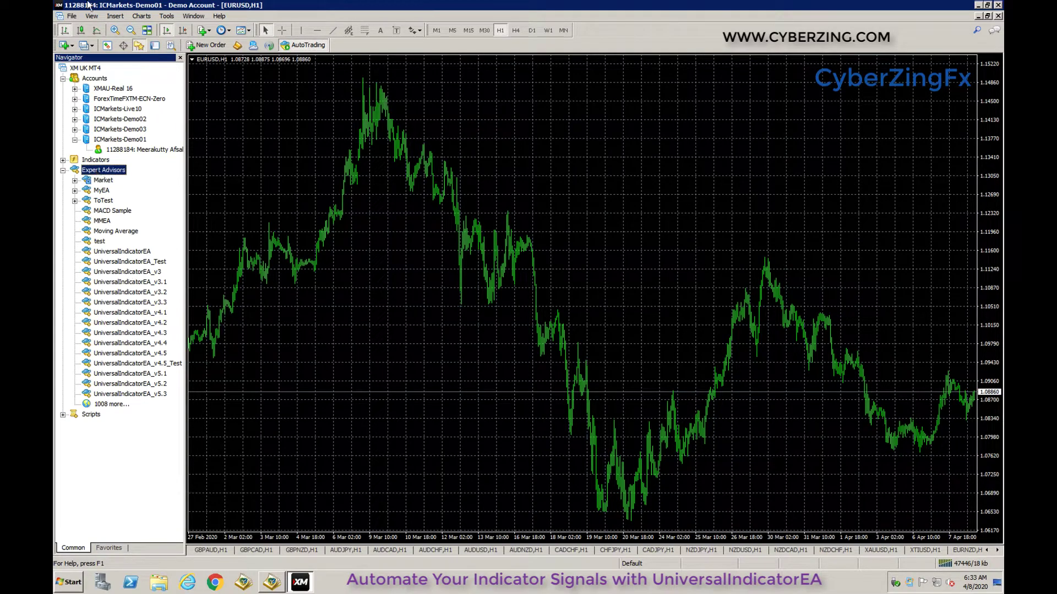
# Step: Open the data folder, browse to MQL4 > Experts, select UniversalIndicatorEA.ex4, then close Explorer
pyautogui.click(72, 16)
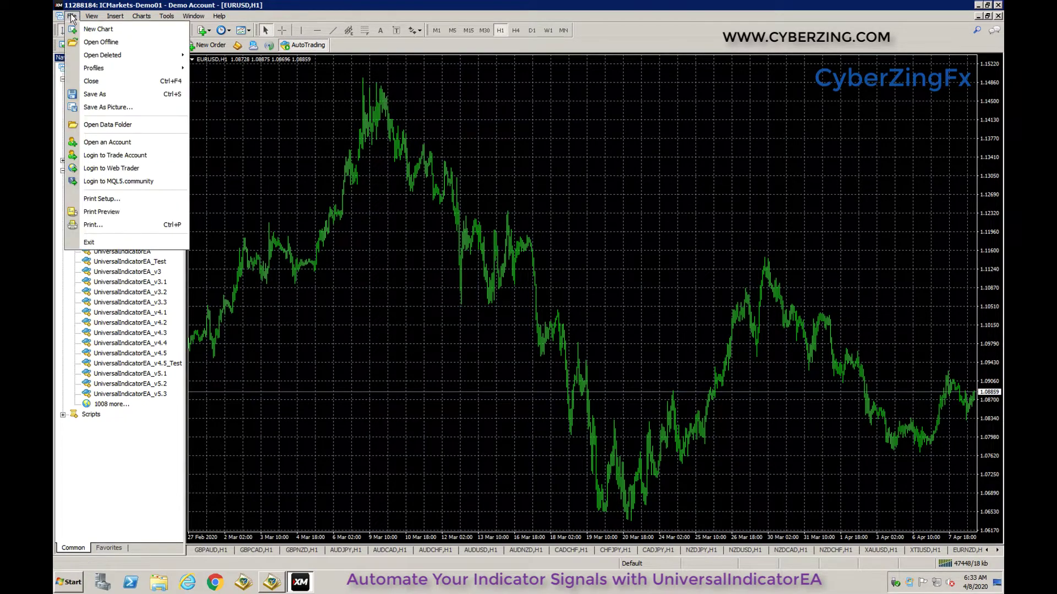
pyautogui.click(93, 125)
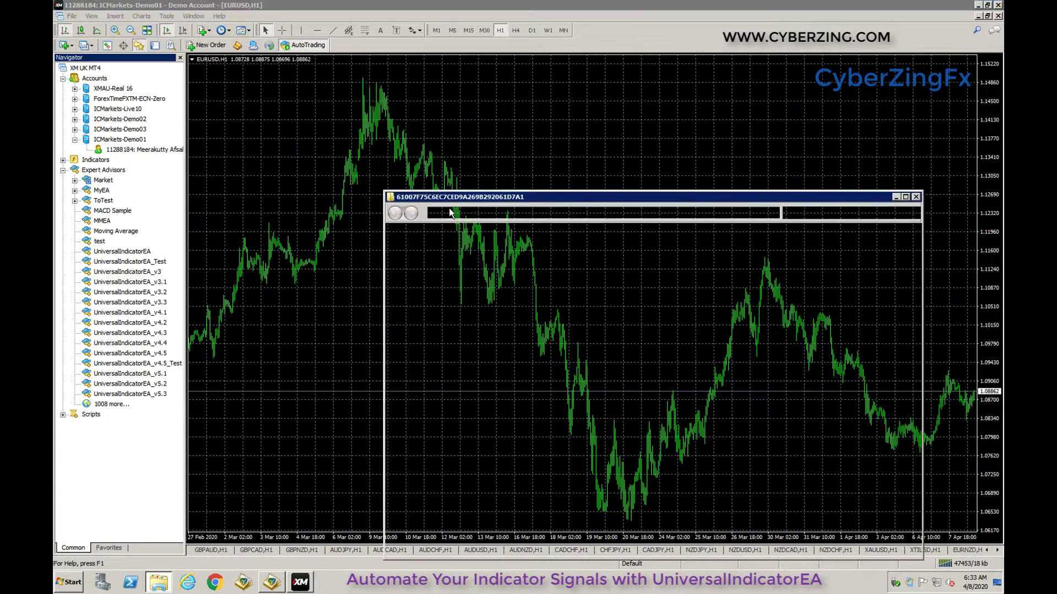
pyautogui.doubleClick(510, 304)
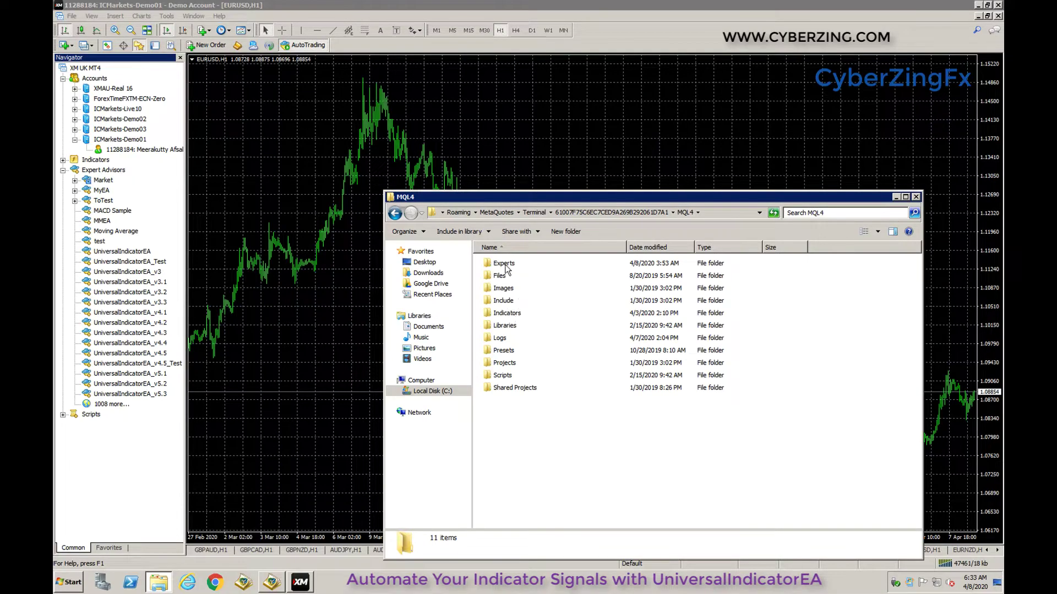
pyautogui.doubleClick(503, 264)
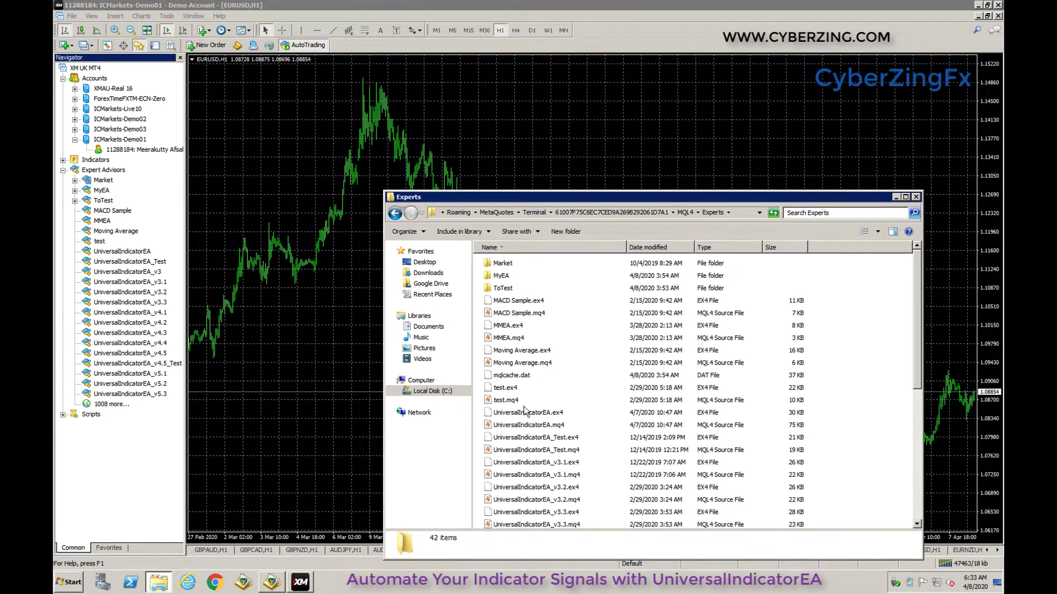
pyautogui.click(527, 414)
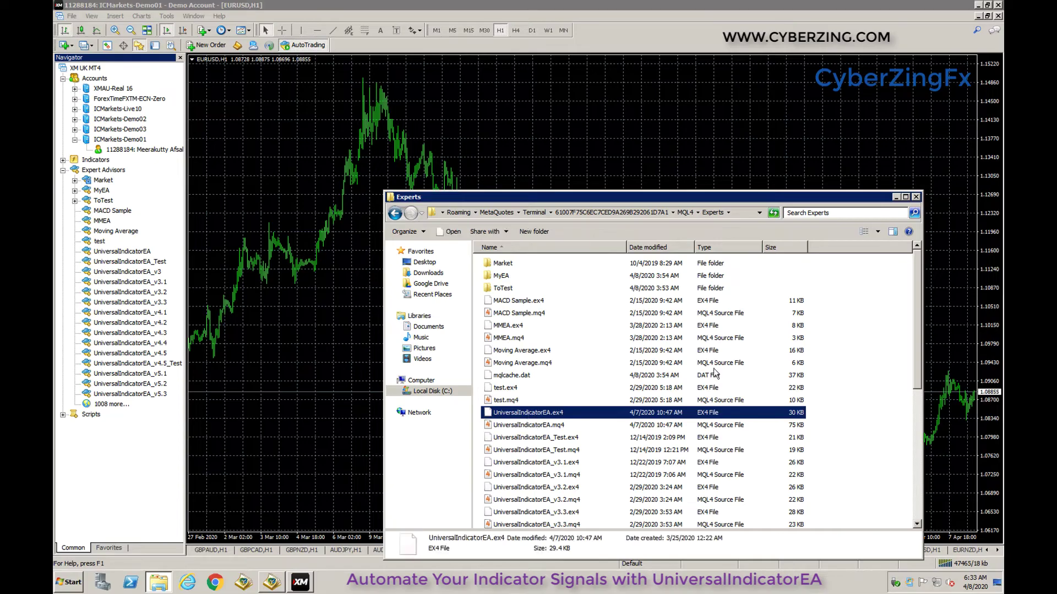
pyautogui.click(915, 197)
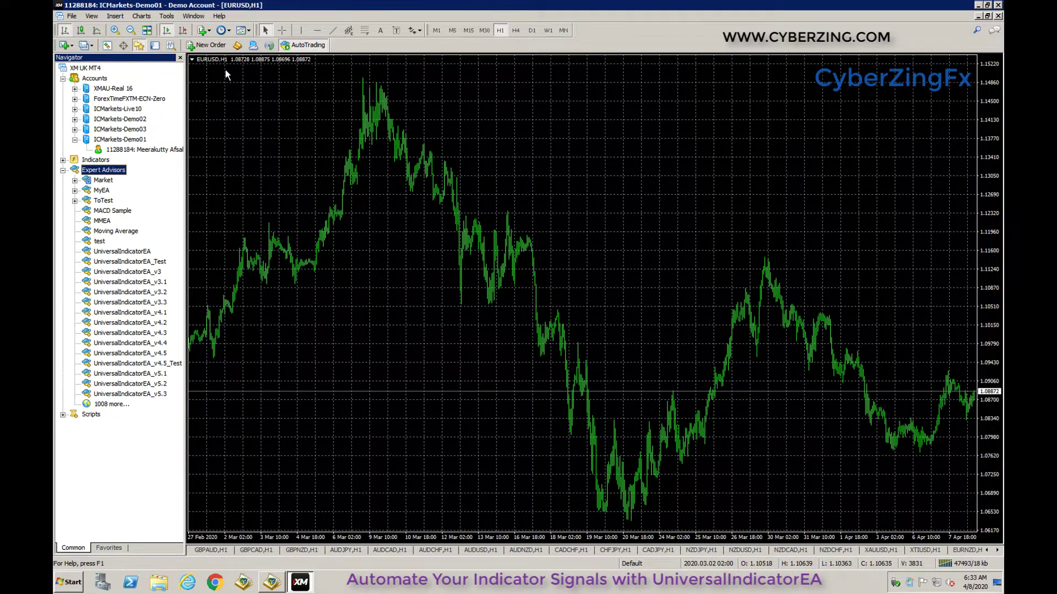
# Step: Open the UniversalIndicatorEA properties and drag the dialog larger so every input row shows
pyautogui.click(114, 252)
pyautogui.doubleClick(114, 253)
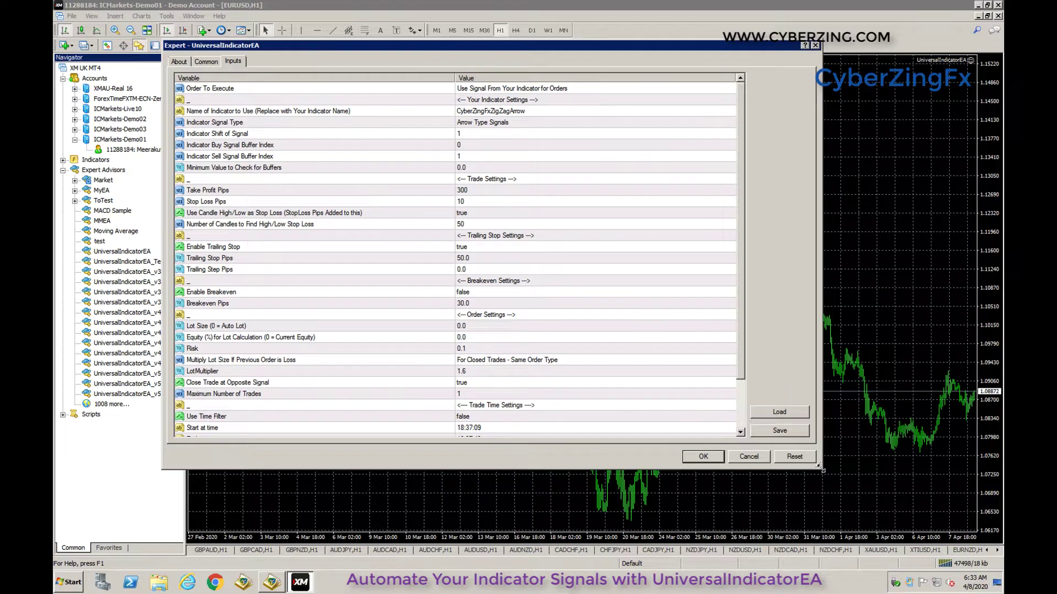
pyautogui.moveTo(820, 469); pyautogui.dragTo(926, 539)
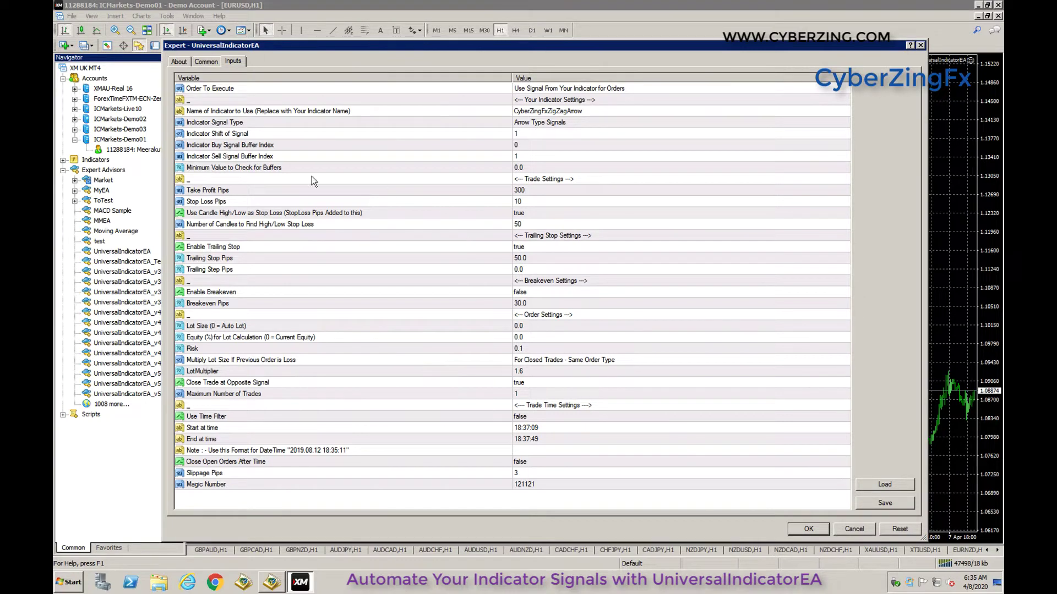
pyautogui.click(180, 62)
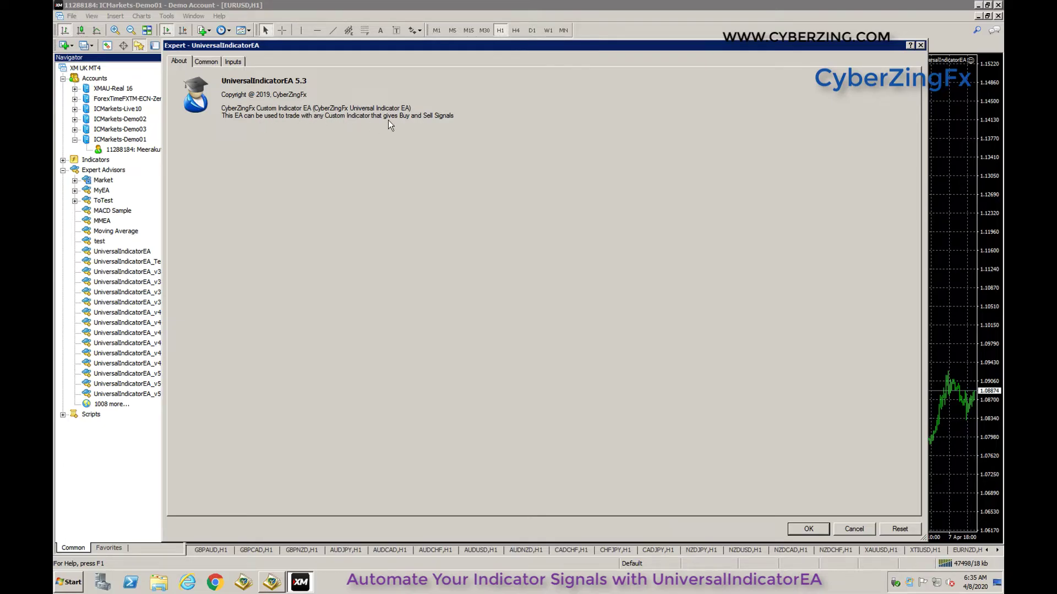
pyautogui.click(207, 62)
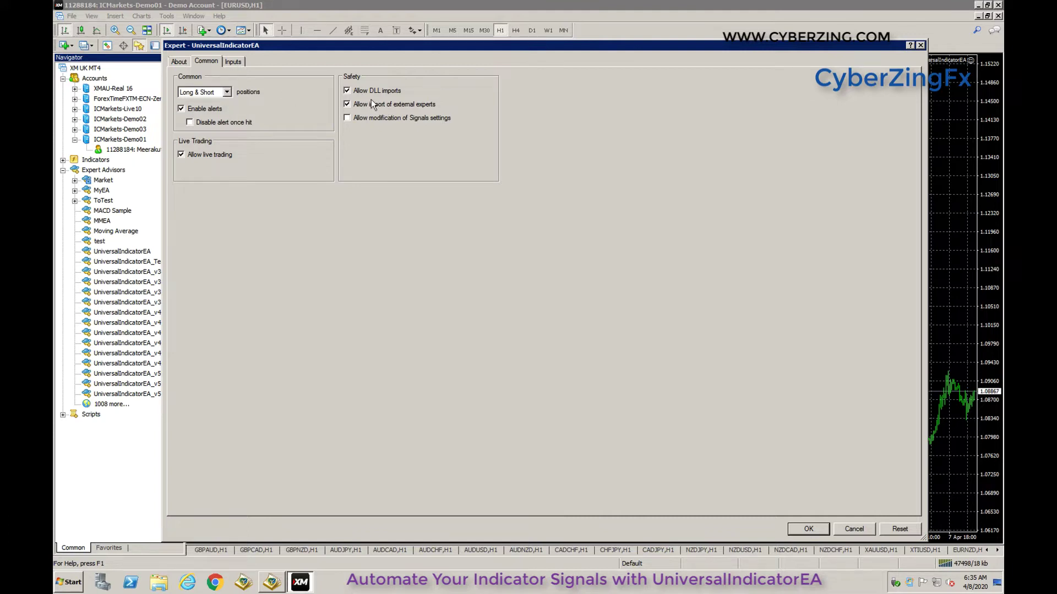
pyautogui.click(234, 62)
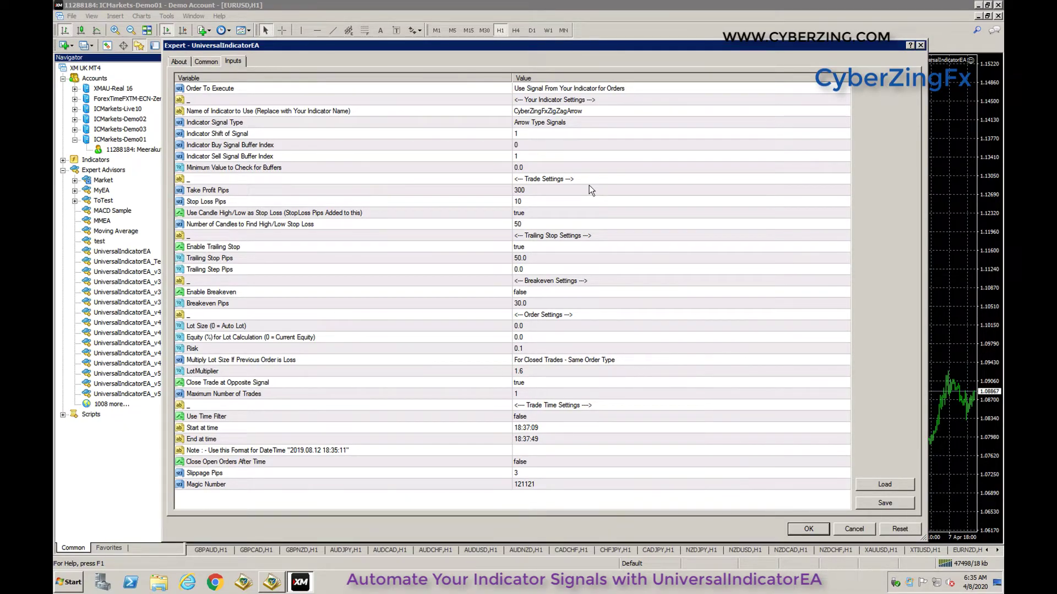
pyautogui.click(405, 92)
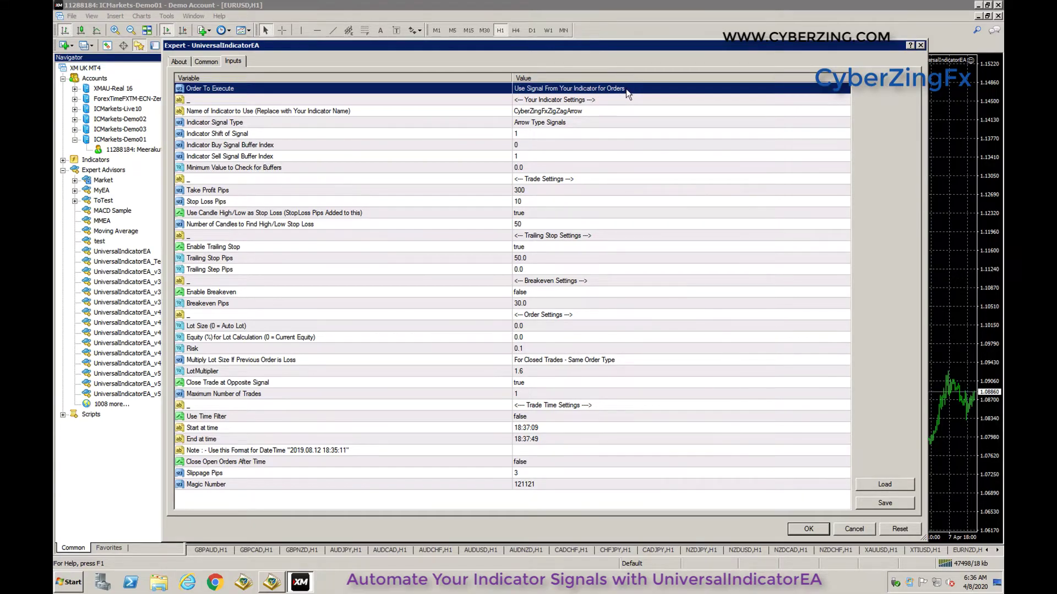
pyautogui.click(537, 112)
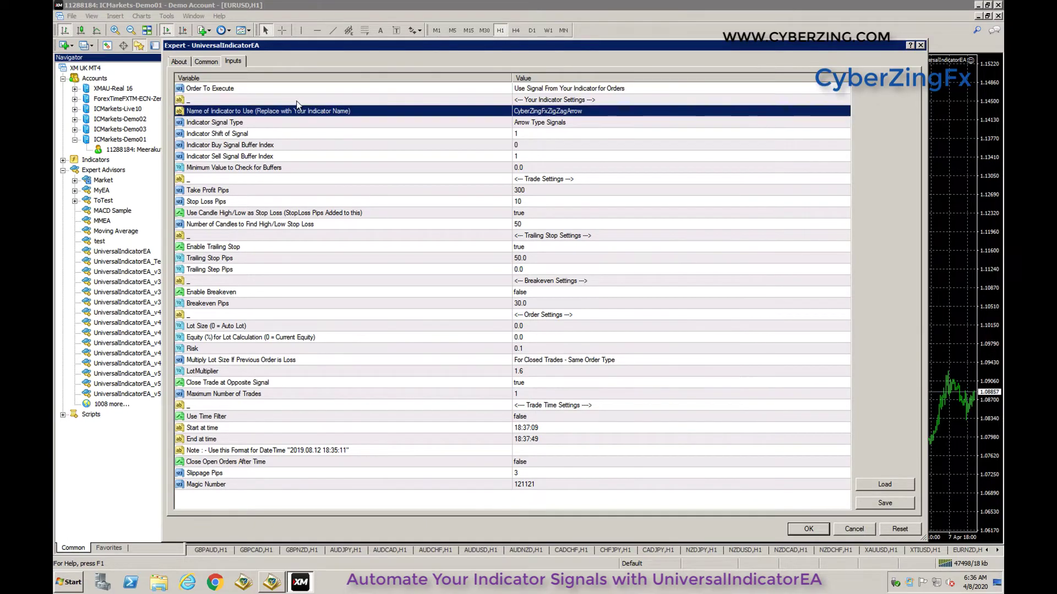
# Step: Replace the indicator name CyberZingFxZigZagArrow with xMyIndicator and commit the edit
pyautogui.doubleClick(542, 113)
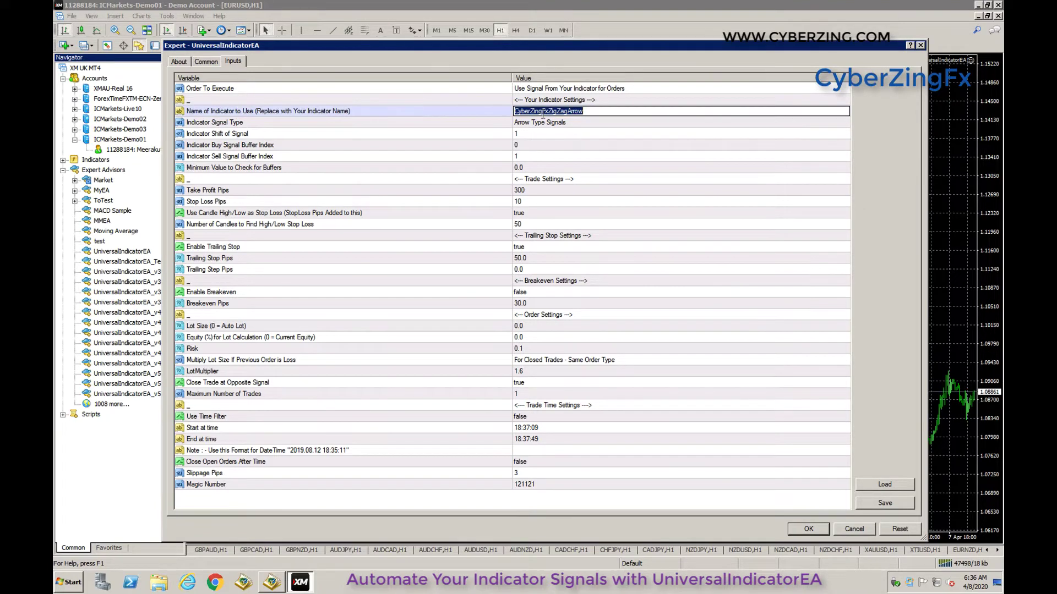
pyautogui.click(590, 112)
pyautogui.press('BackSpace')
pyautogui.press('BackSpace')
pyautogui.press('BackSpace')
pyautogui.press('BackSpace')
pyautogui.press('BackSpace')
pyautogui.press('BackSpace')
pyautogui.press('BackSpace')
pyautogui.press('BackSpace')
pyautogui.press('BackSpace')
pyautogui.press('BackSpace')
pyautogui.press('BackSpace')
pyautogui.press('BackSpace')
pyautogui.press('BackSpace')
pyautogui.press('BackSpace')
pyautogui.press('BackSpace')
pyautogui.press('BackSpace')
pyautogui.press('BackSpace')
pyautogui.press('BackSpace')
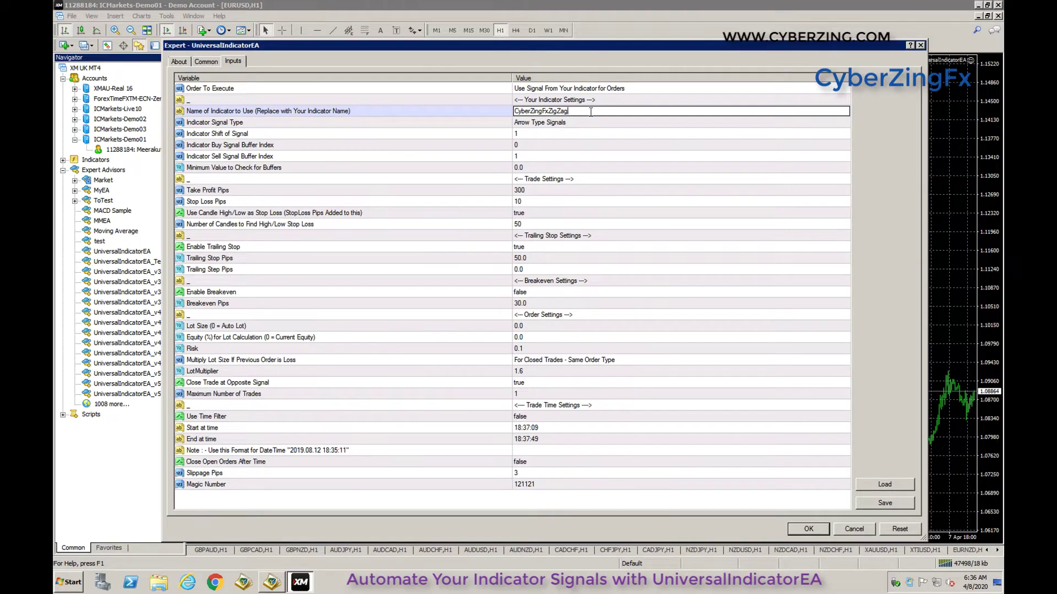
pyautogui.press('BackSpace')
pyautogui.press('BackSpace')
pyautogui.press('BackSpace')
pyautogui.press('BackSpace')
pyautogui.write('xMyIndicator')
pyautogui.click(542, 120)
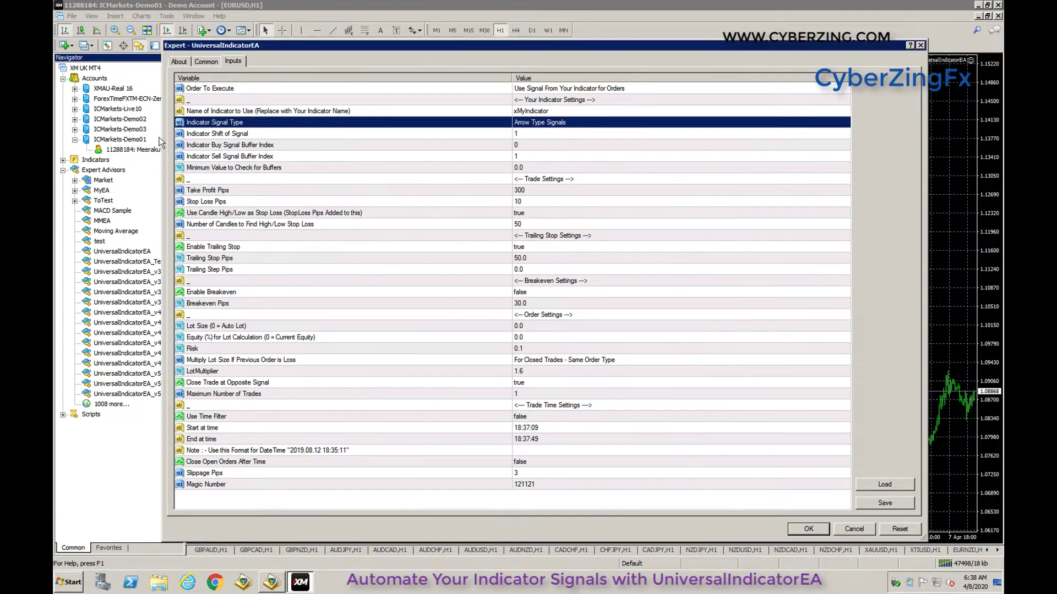
# Step: Close the expert settings and open CyberZingFxZigZagArrow's properties from the chart's Indicators list
pyautogui.click(921, 46)
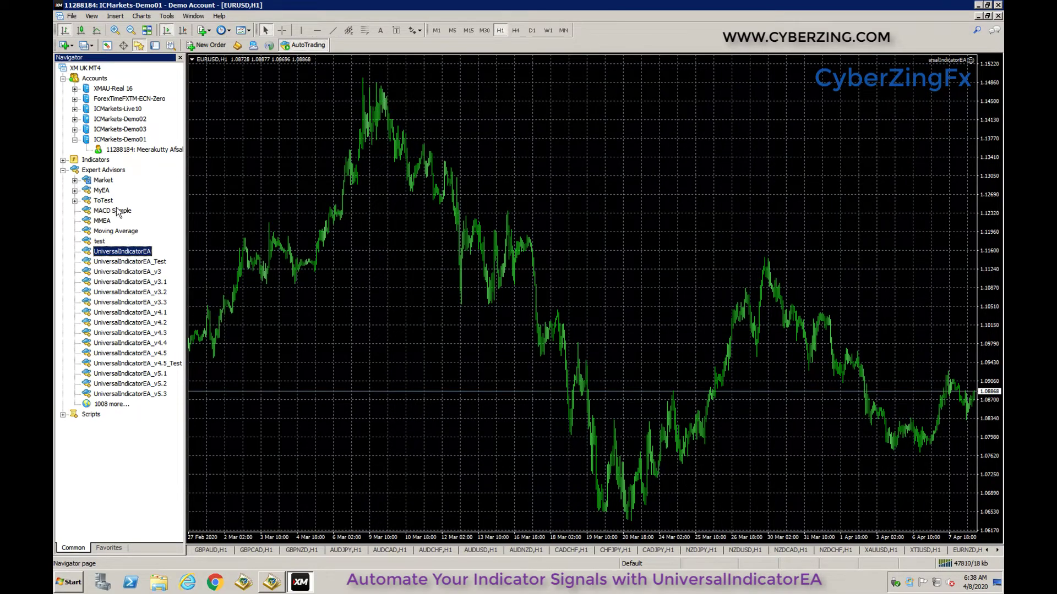
pyautogui.doubleClick(88, 160)
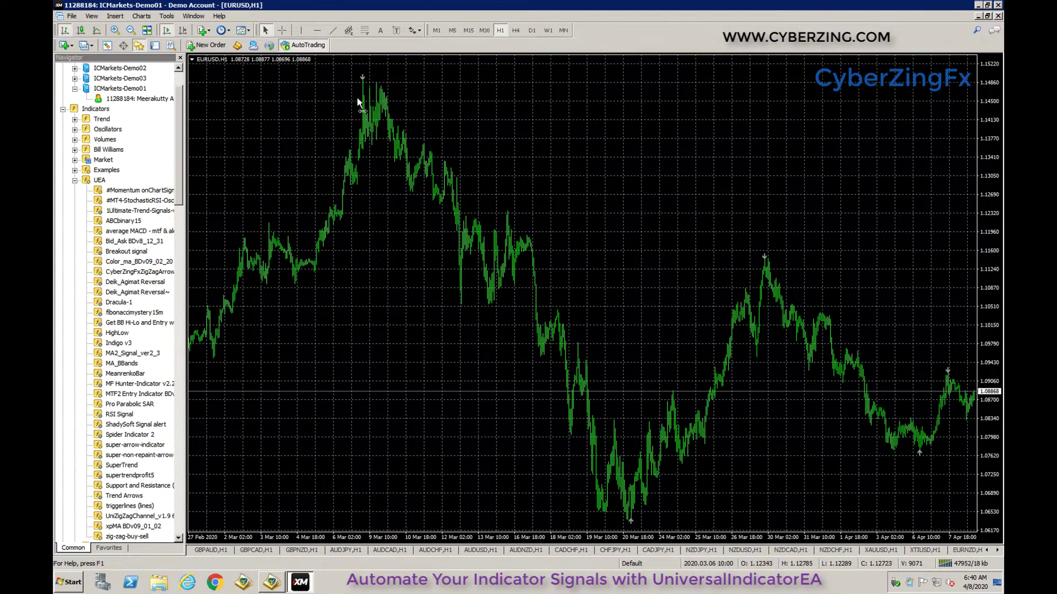
pyautogui.rightClick(405, 90)
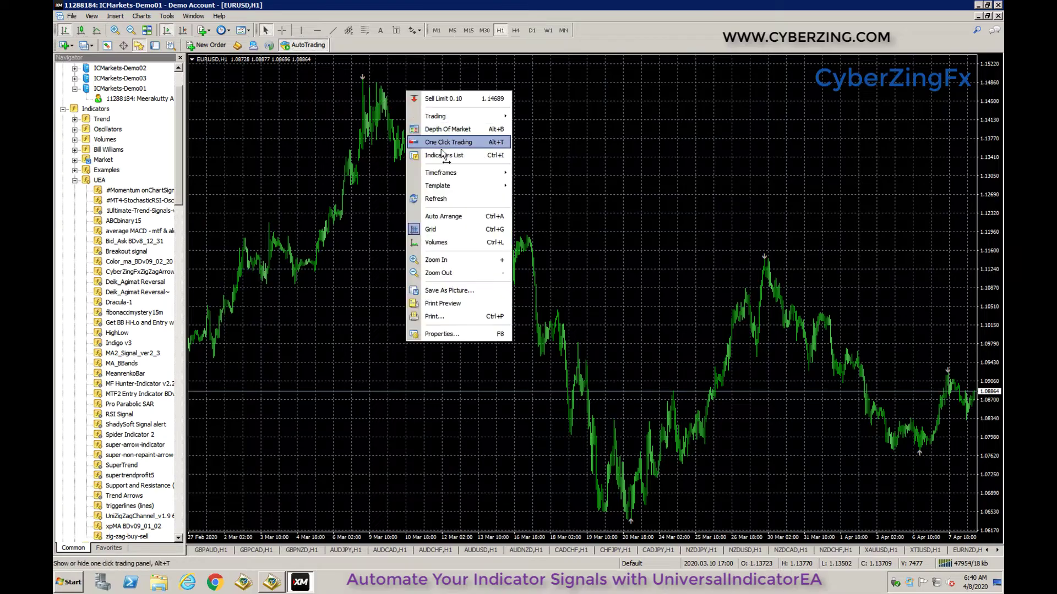
pyautogui.click(442, 155)
pyautogui.click(138, 75)
pyautogui.click(262, 61)
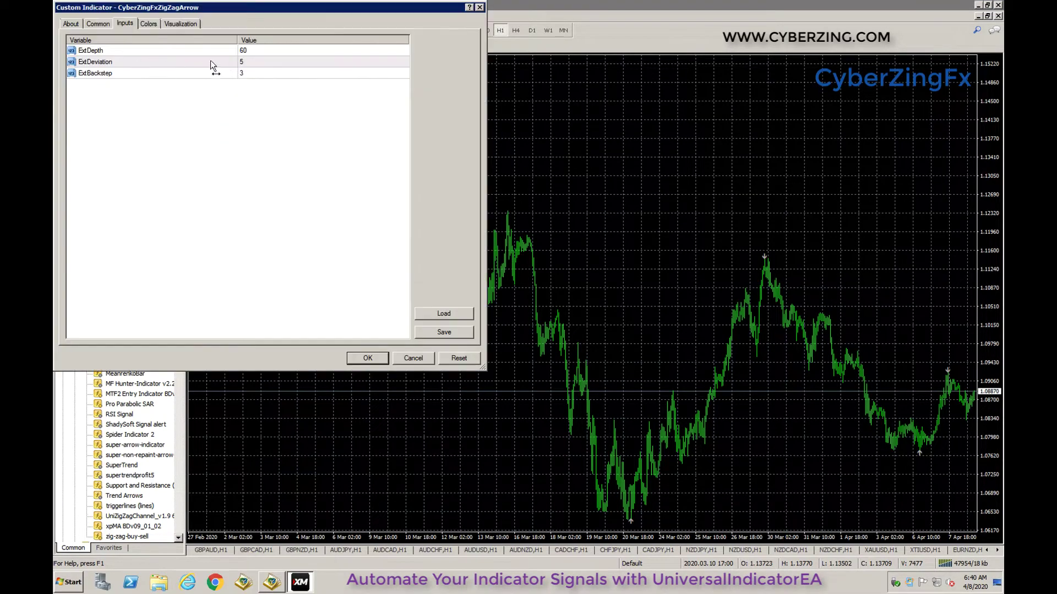
# Step: In the Colors tab, set the line width of arrow buffers 0 and 1 to 4
pyautogui.click(149, 23)
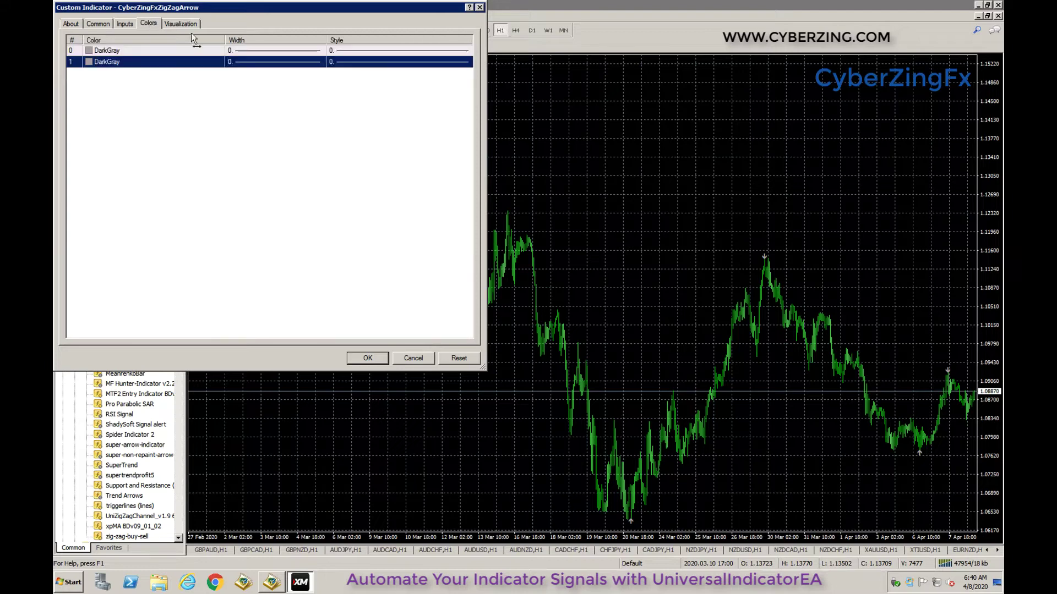
pyautogui.click(278, 51)
pyautogui.click(278, 51)
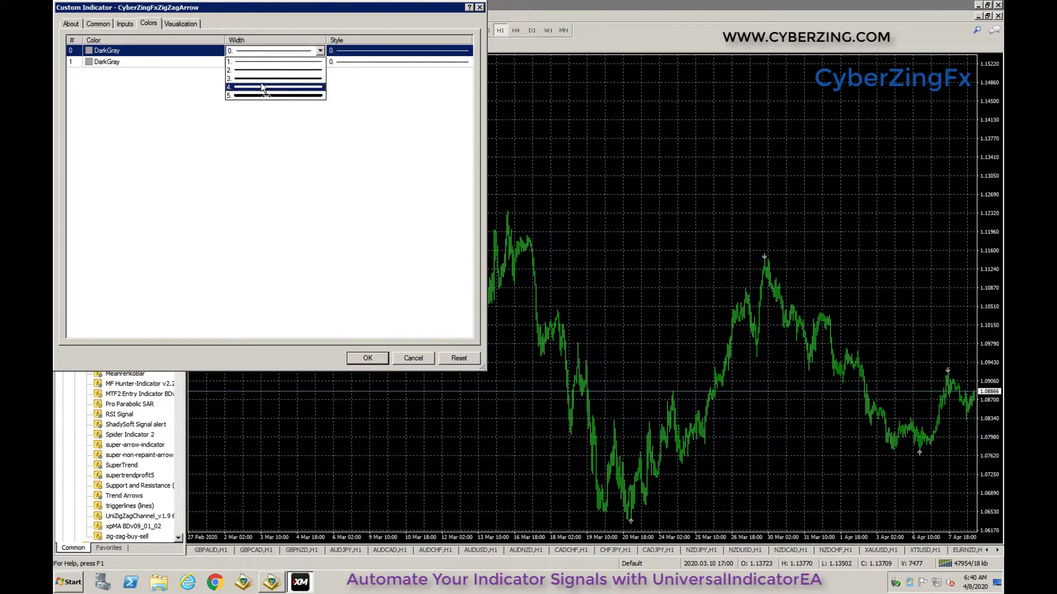
pyautogui.click(306, 87)
pyautogui.click(302, 64)
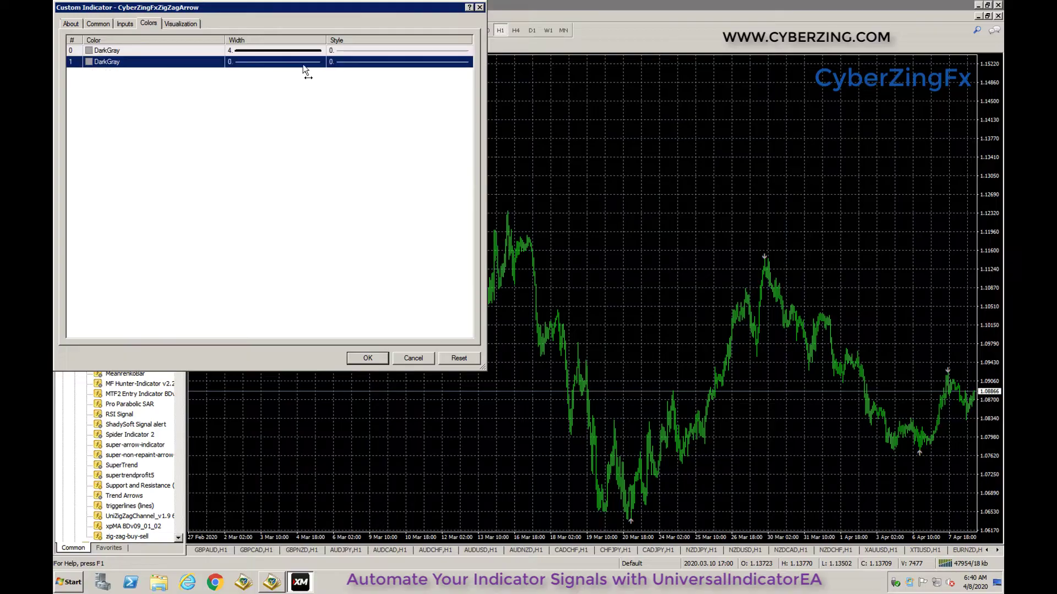
pyautogui.click(269, 62)
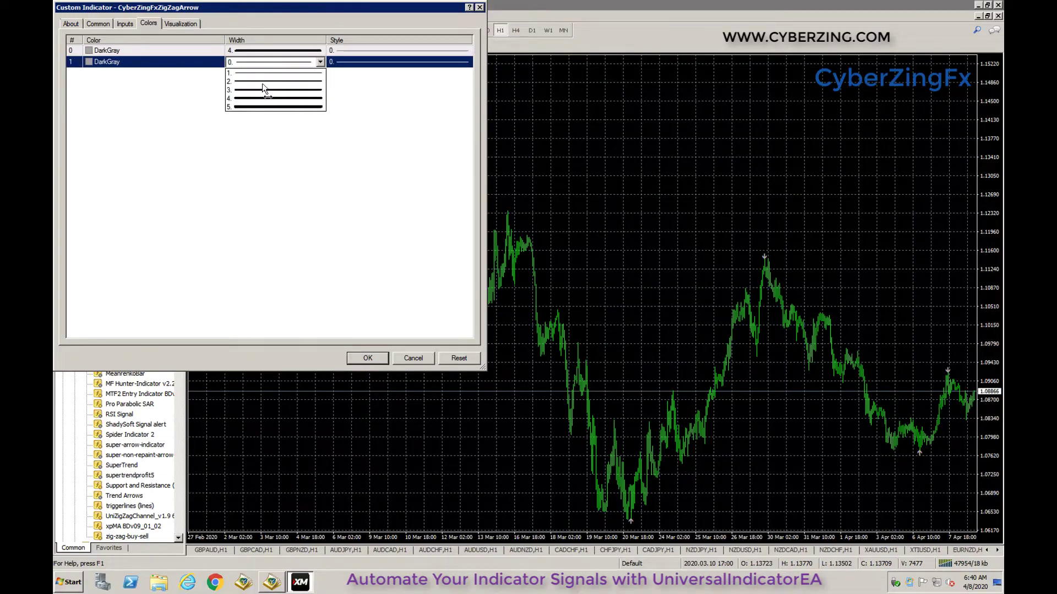
pyautogui.click(265, 98)
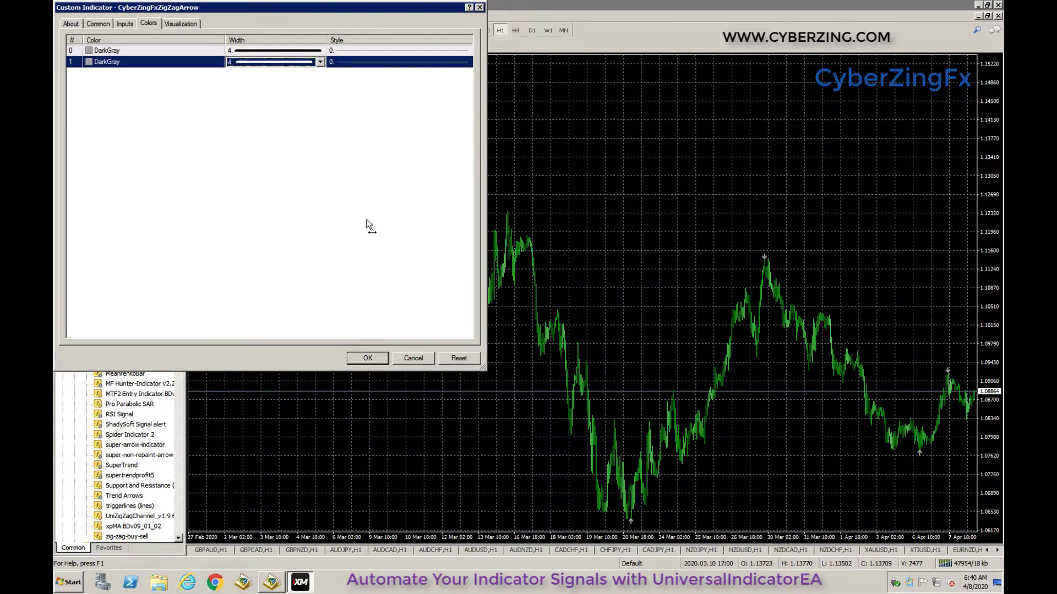
# Step: Apply the new arrow widths with OK and close the Indicators on EURUSD,H1 list
pyautogui.click(368, 358)
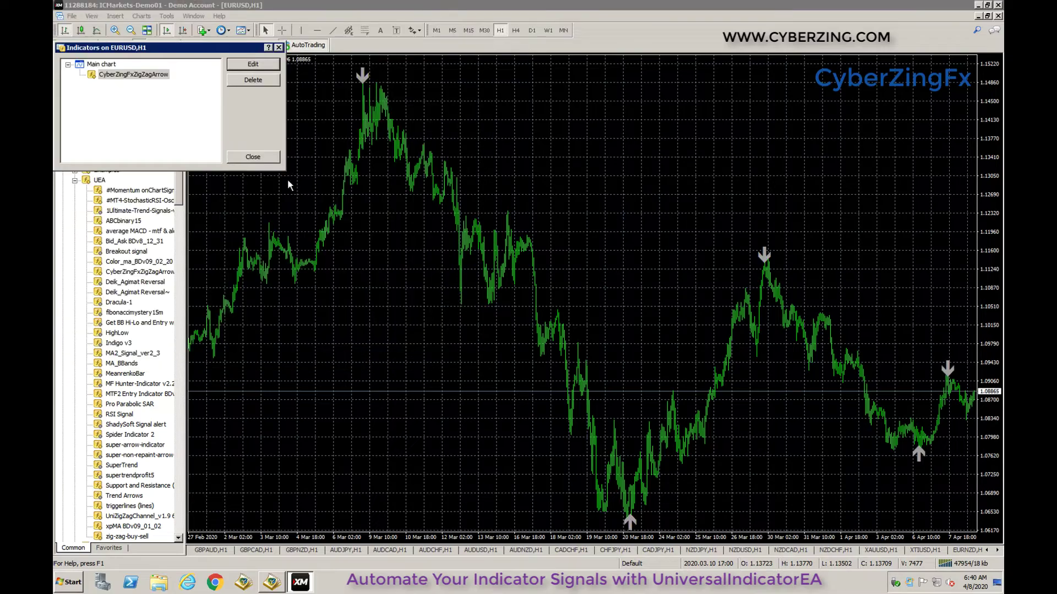
pyautogui.click(252, 157)
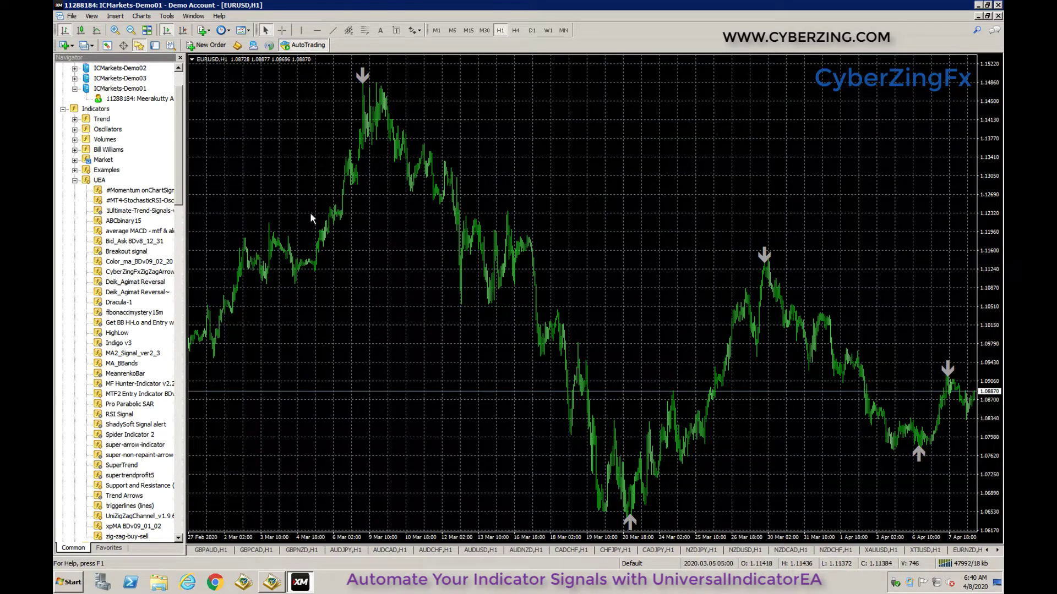
# Step: Attach SuperTrend from the UEA indicators with default settings, then shift the chart back one bar
pyautogui.click(114, 304)
pyautogui.click(137, 445)
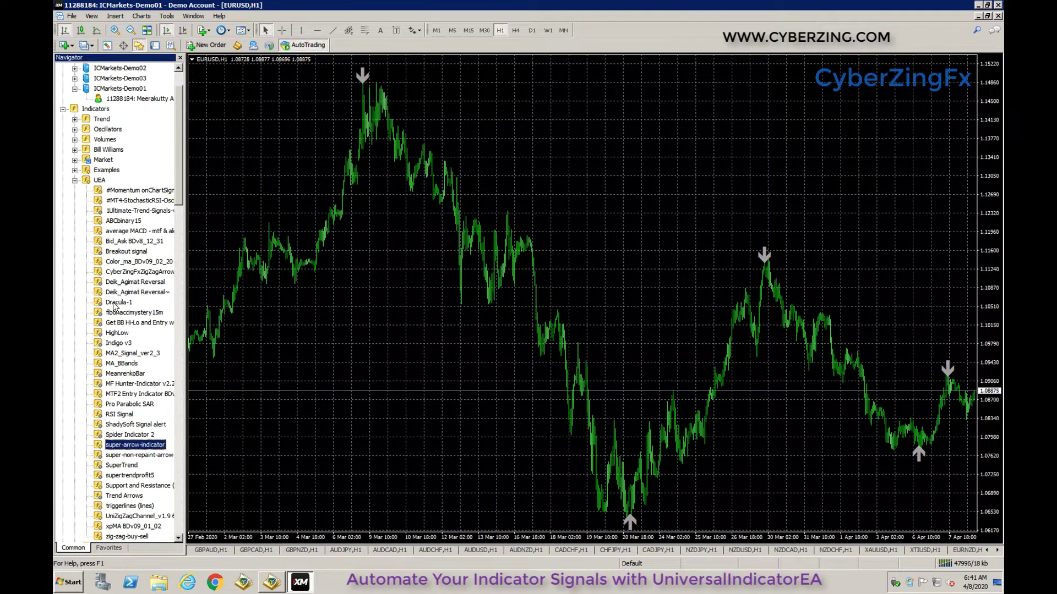
pyautogui.doubleClick(127, 465)
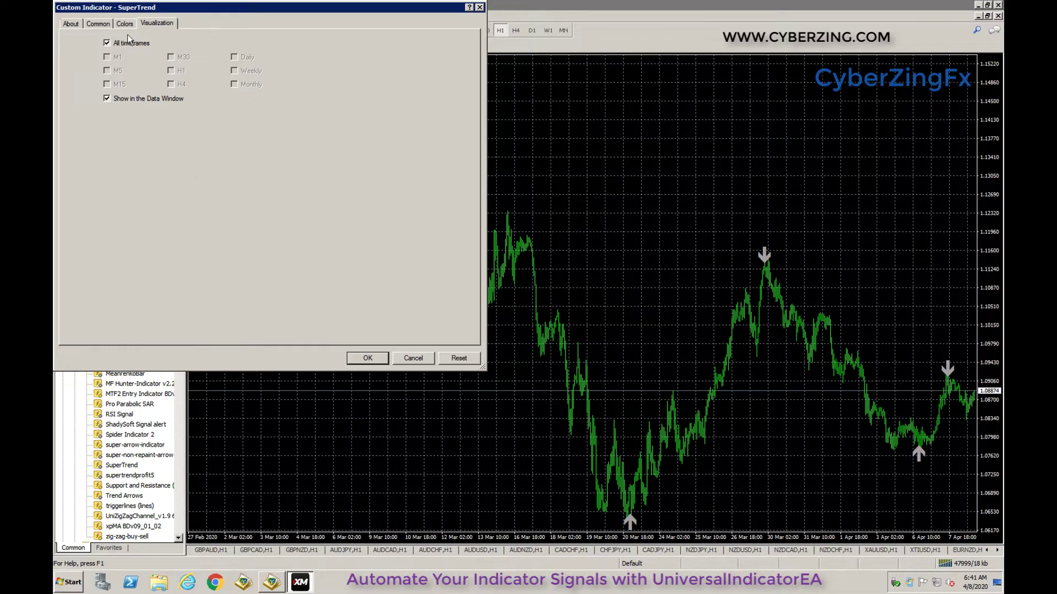
pyautogui.click(373, 360)
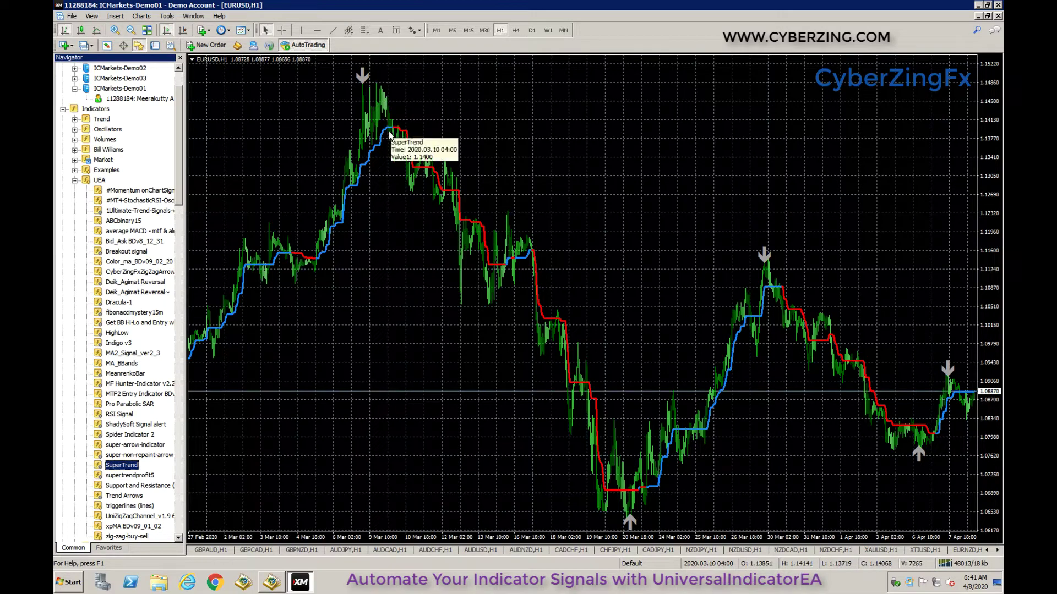
pyautogui.moveTo(387, 127)
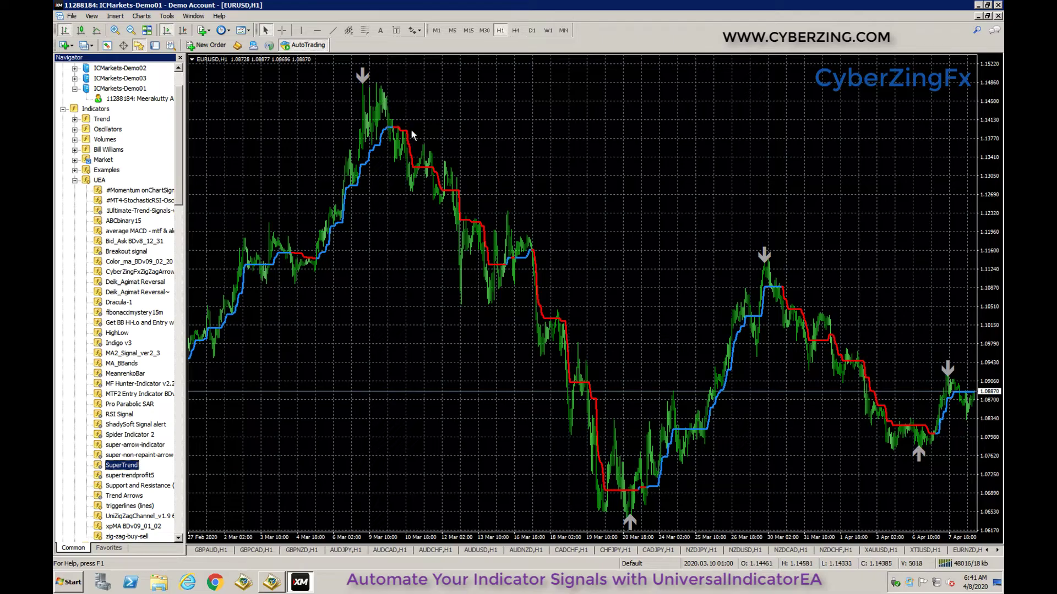
pyautogui.moveTo(414, 142); pyautogui.dragTo(414, 165)
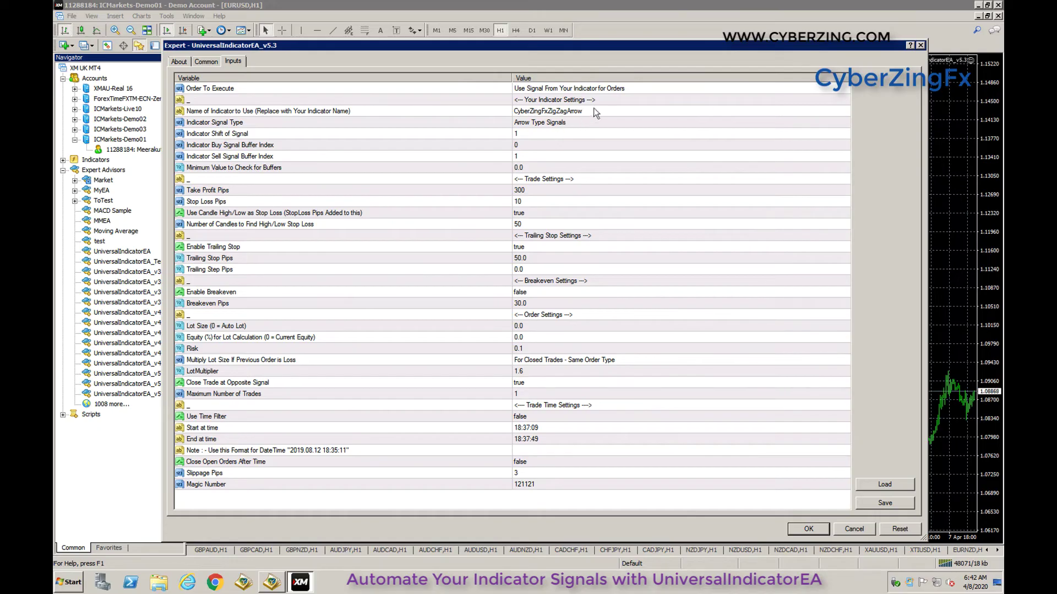
# Step: Review the indicator name and keep Indicator Signal Type as Arrow Type Signals
pyautogui.click(596, 112)
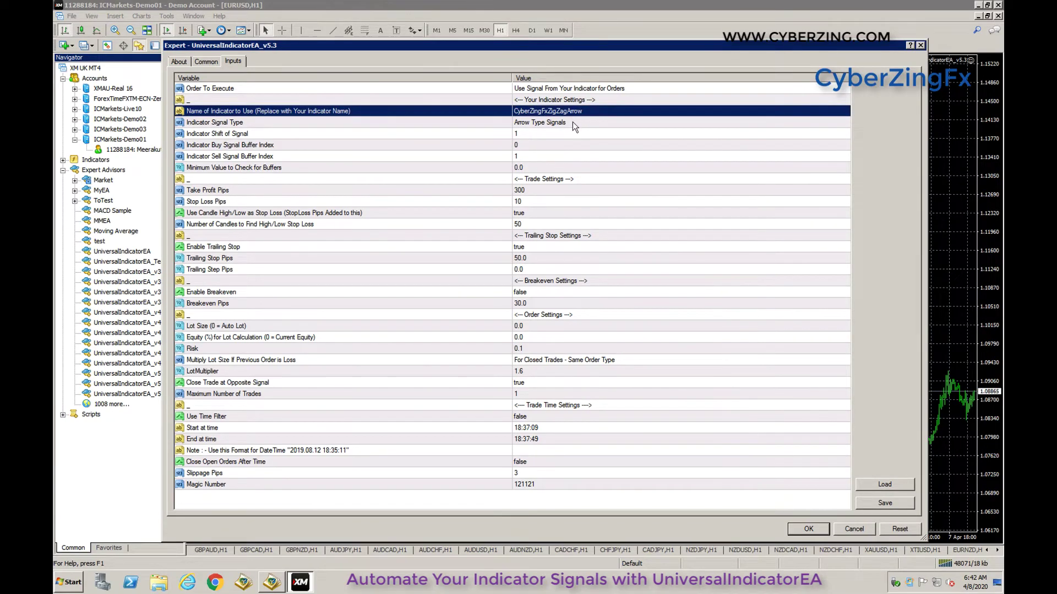
pyautogui.click(573, 123)
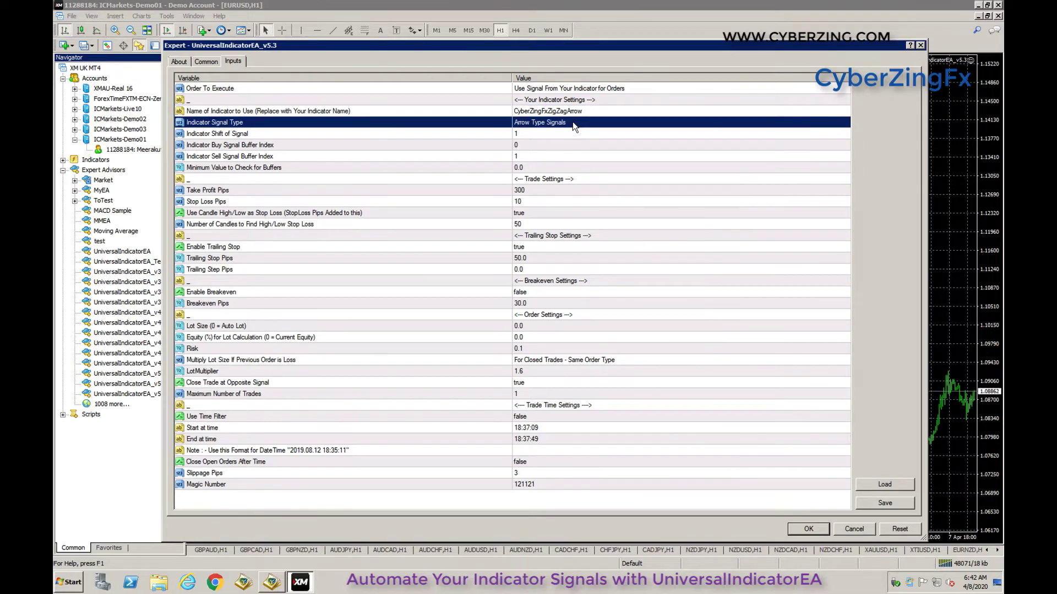
pyautogui.click(572, 122)
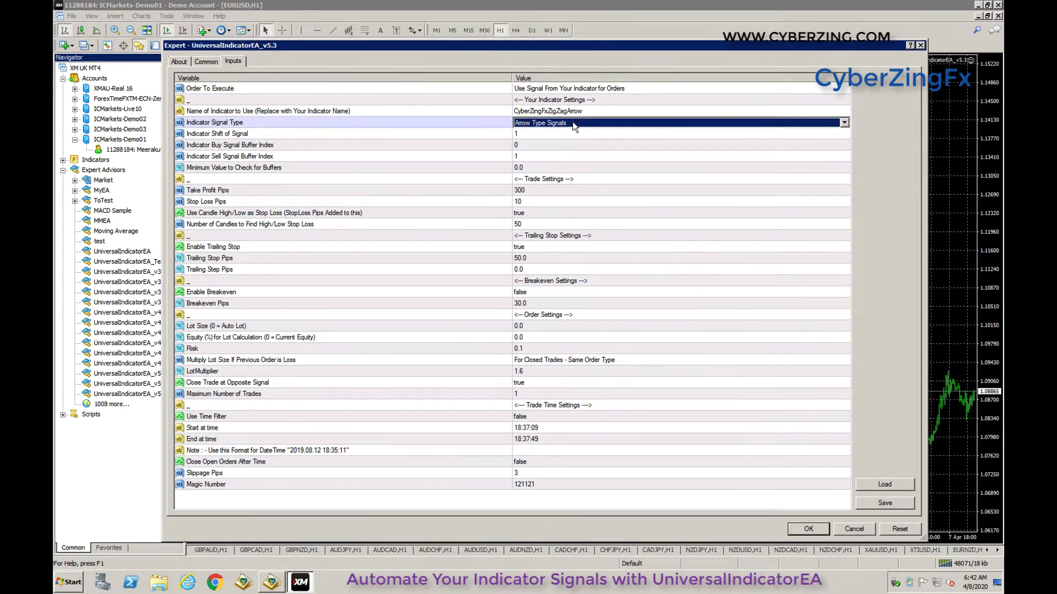
pyautogui.click(572, 122)
pyautogui.click(572, 123)
pyautogui.click(572, 122)
pyautogui.click(573, 122)
# Step: Confirm the Indicator Shift of Signal input stays at 1
pyautogui.click(308, 137)
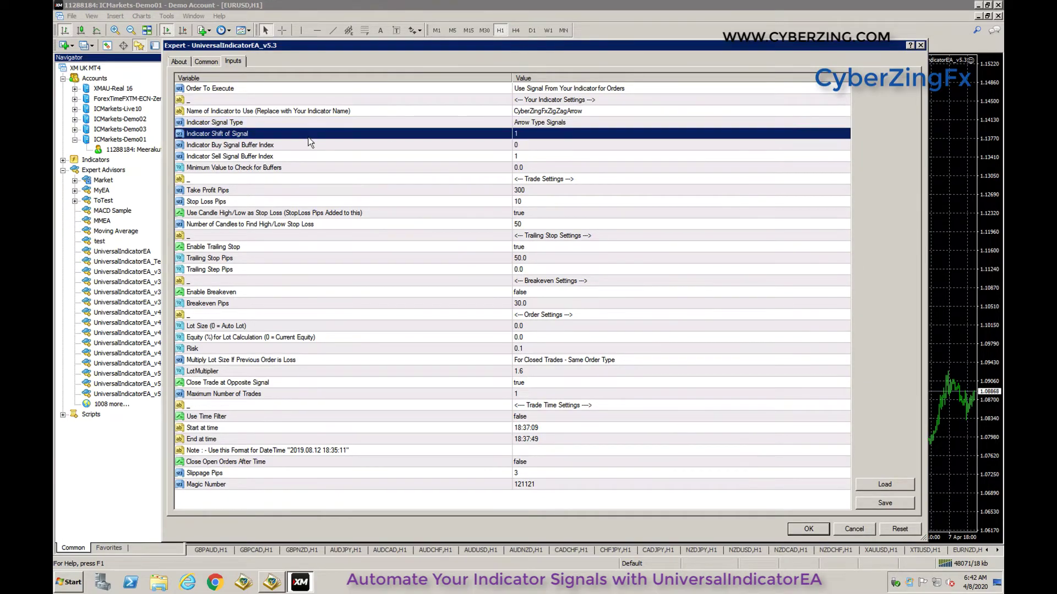
pyautogui.click(538, 133)
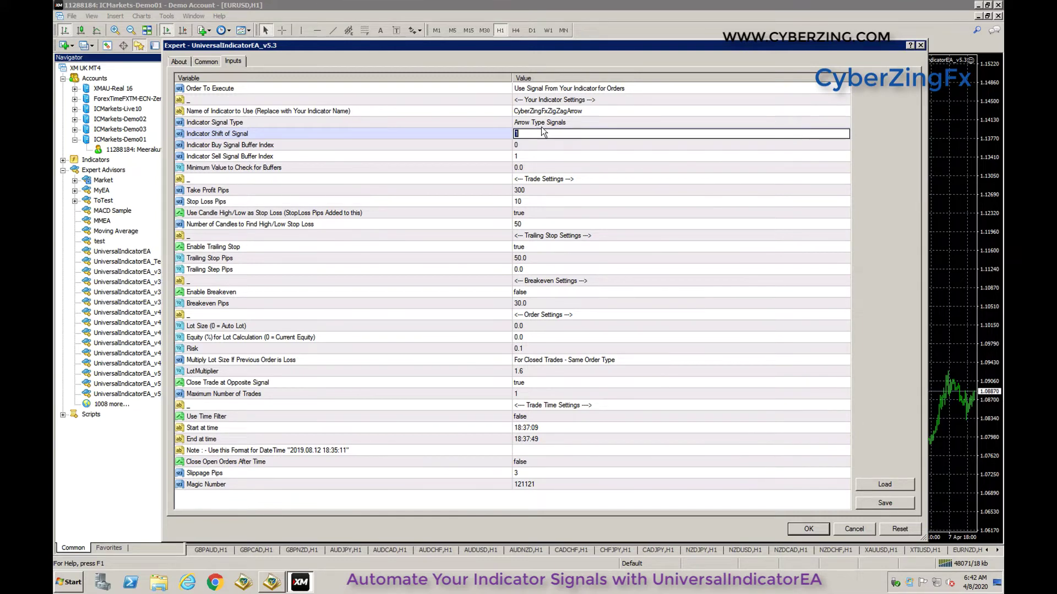
pyautogui.click(541, 126)
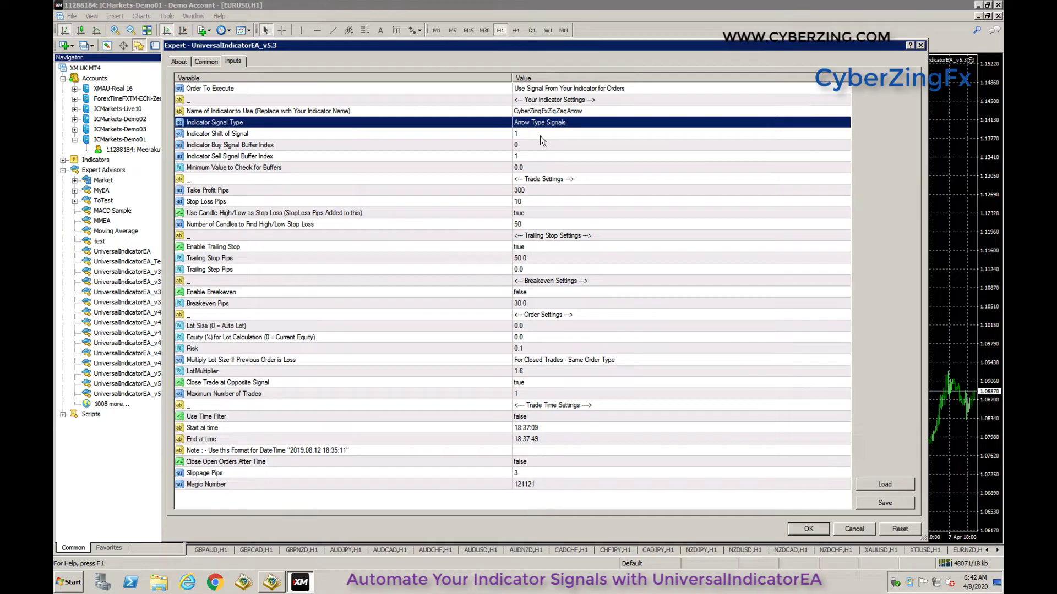
pyautogui.click(540, 136)
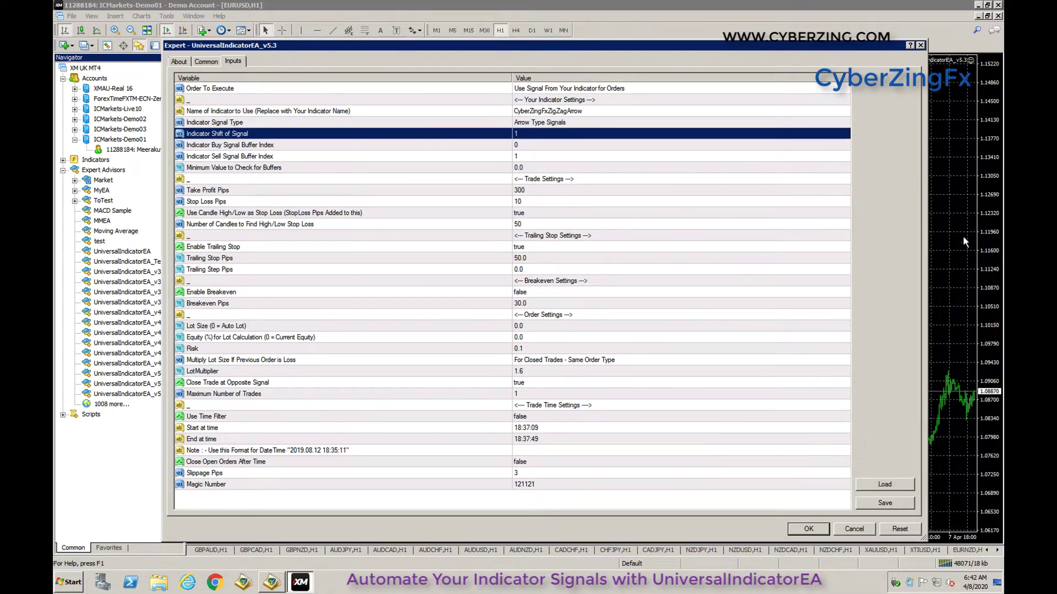
# Step: Close the EA inputs, zoom the EURUSD H1 chart in three levels, and toggle the Data Window
pyautogui.click(920, 45)
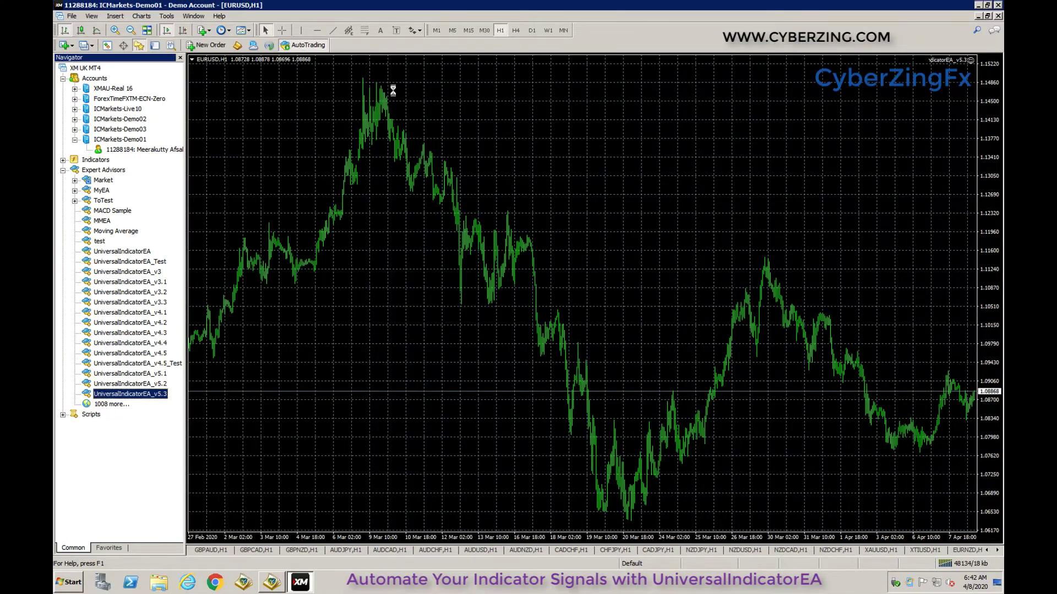
pyautogui.click(113, 30)
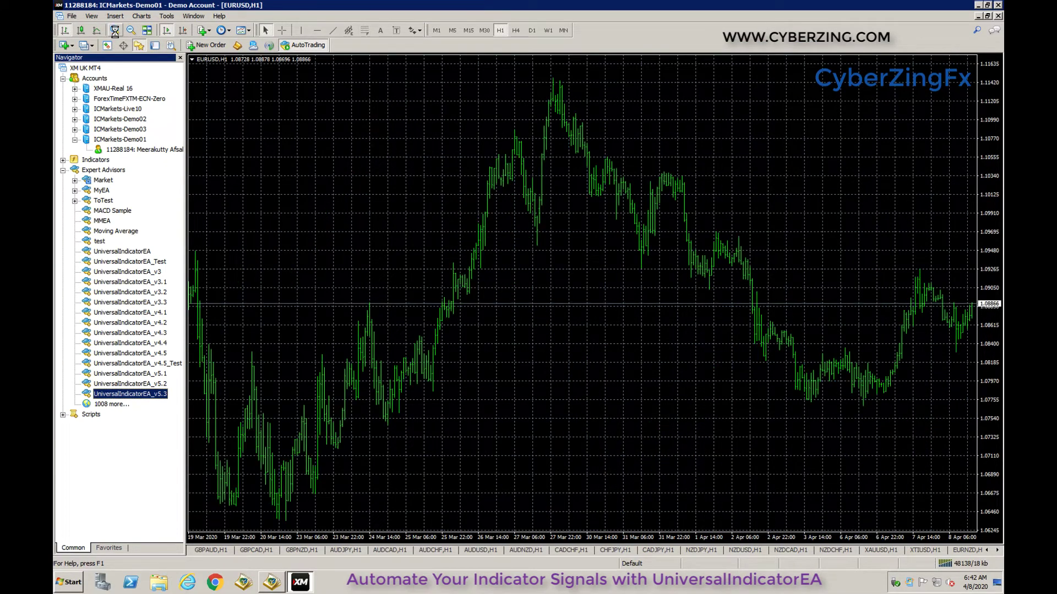
pyautogui.click(113, 30)
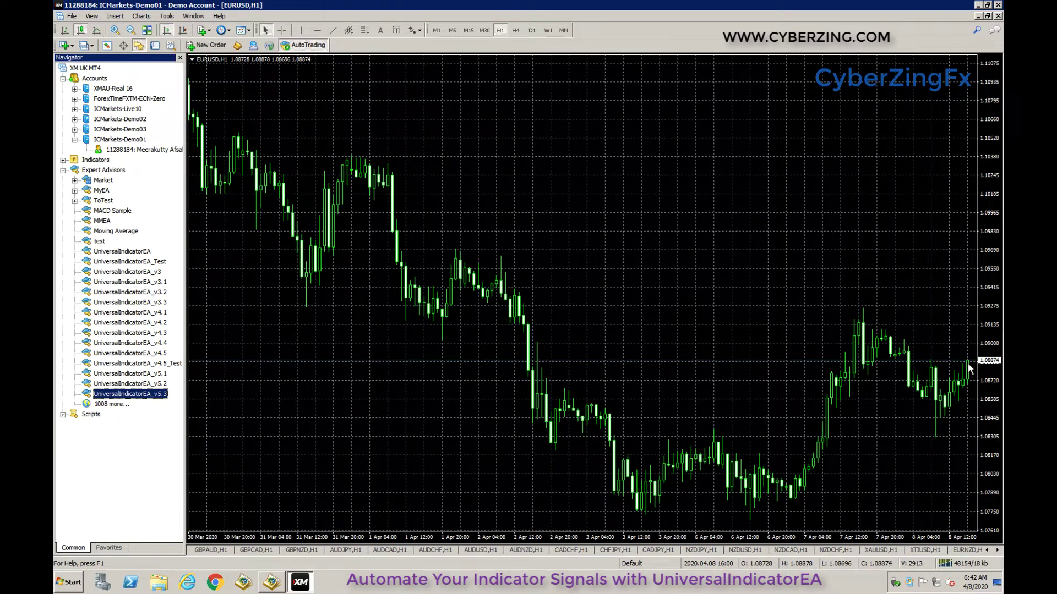
pyautogui.click(123, 45)
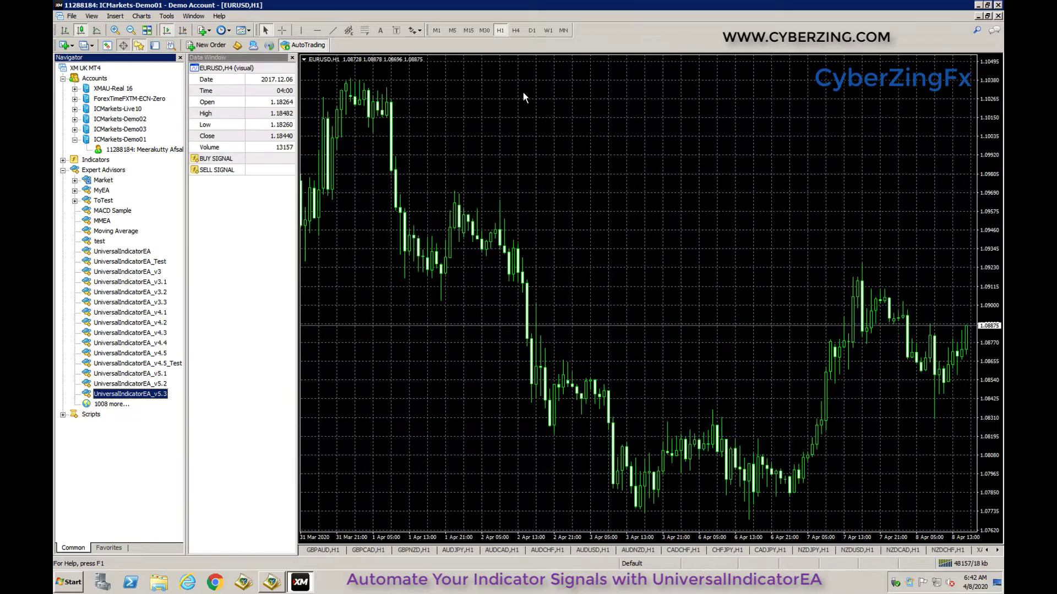
pyautogui.hotkey('ctrl', 'd')
pyautogui.press('+')
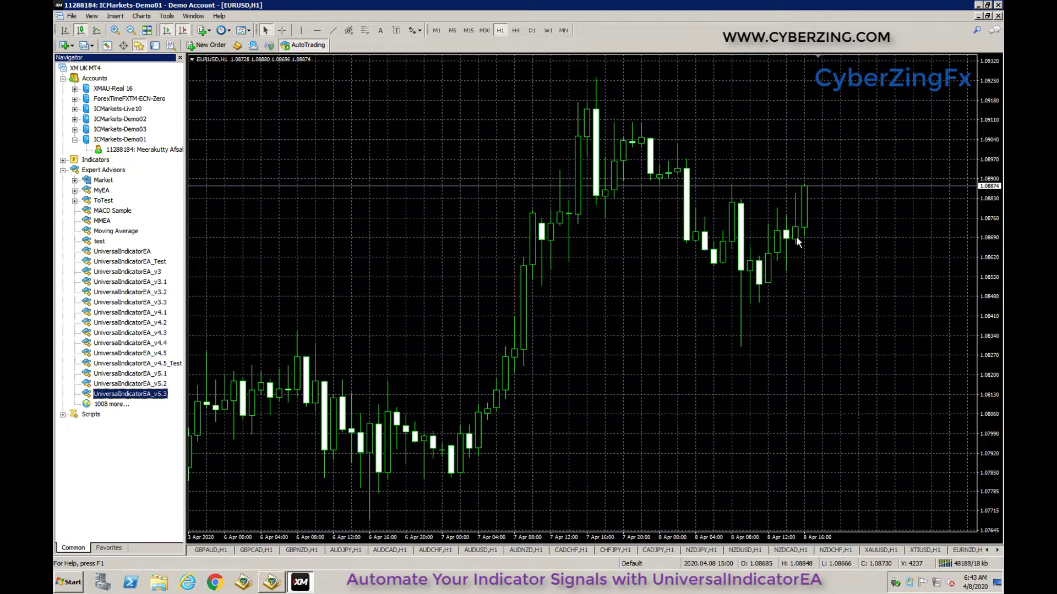
pyautogui.moveTo(788, 239)
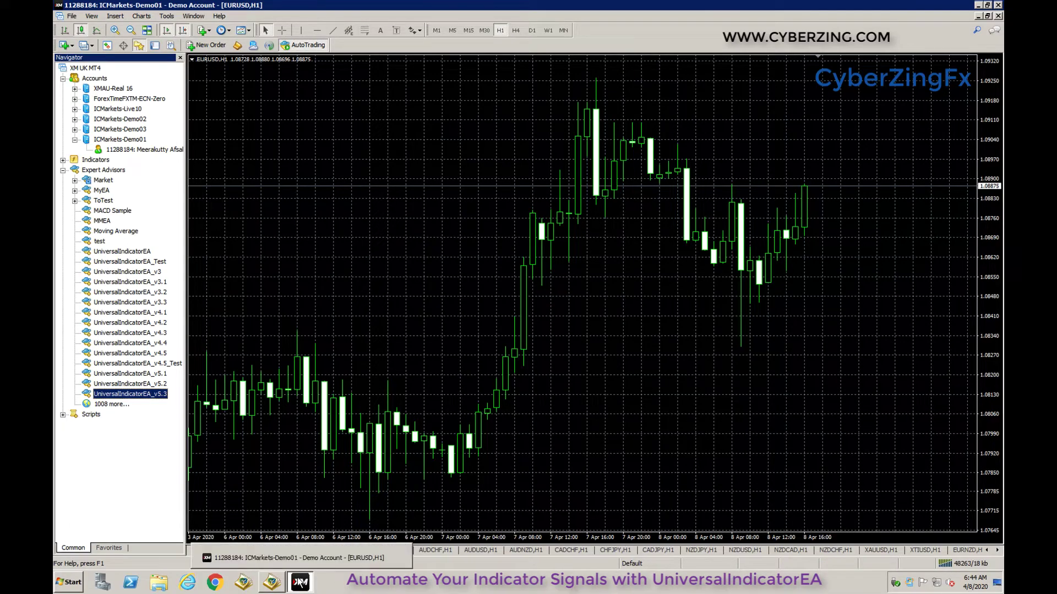
# Step: Review UniversalIndicatorEA_v5.3's buy/sell buffer indexes and minimum buffer value, then cancel without saving
pyautogui.doubleClick(142, 394)
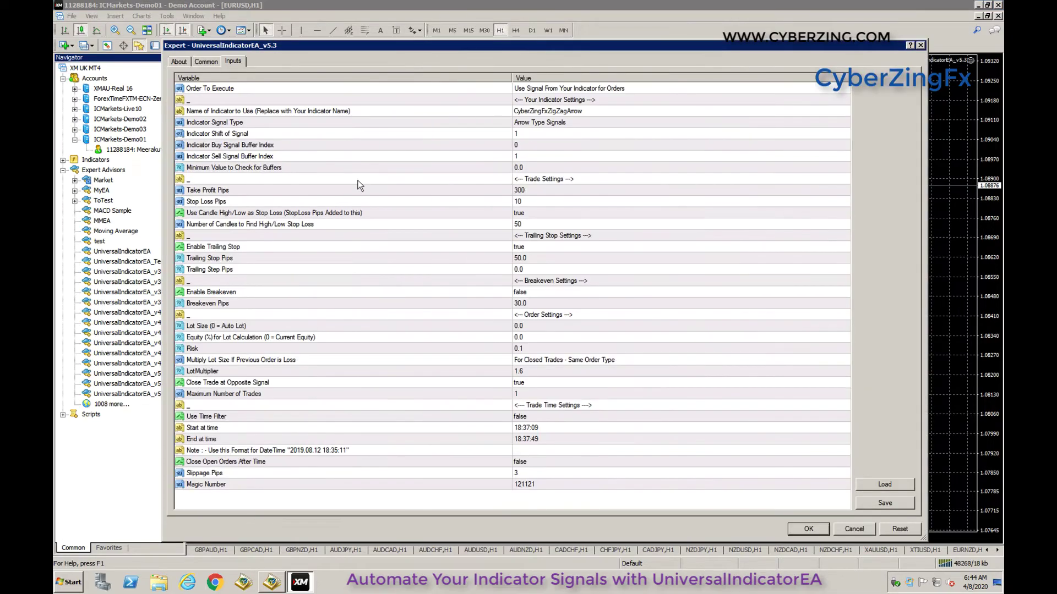
pyautogui.click(272, 146)
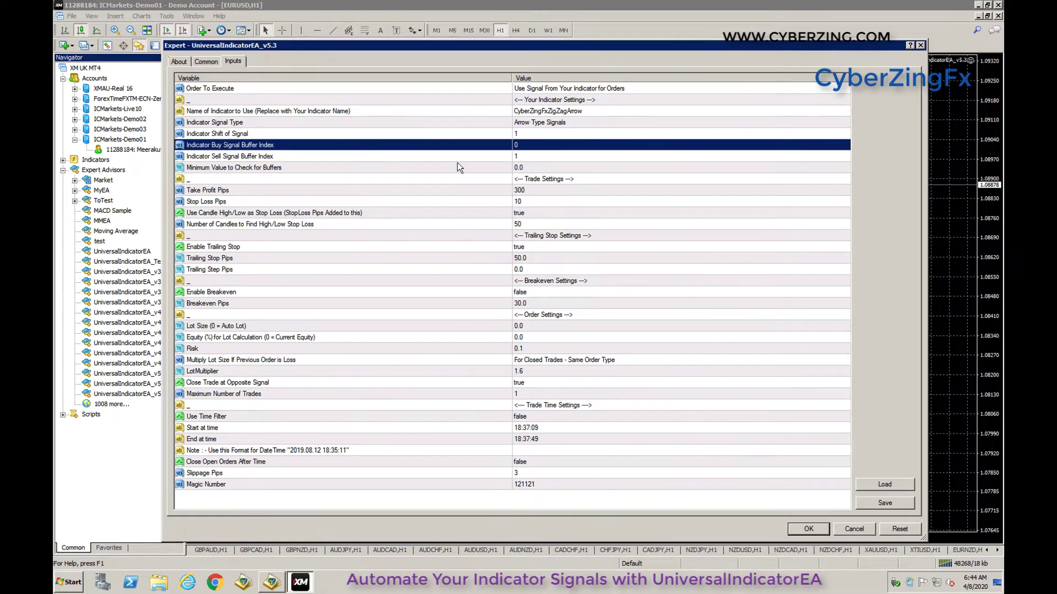
pyautogui.click(340, 161)
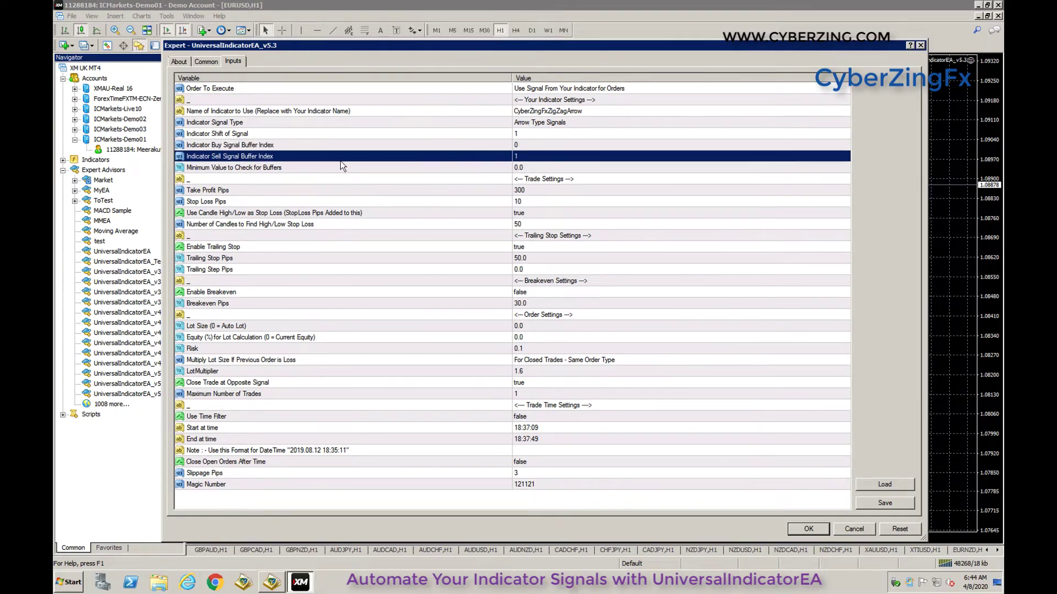
pyautogui.click(528, 146)
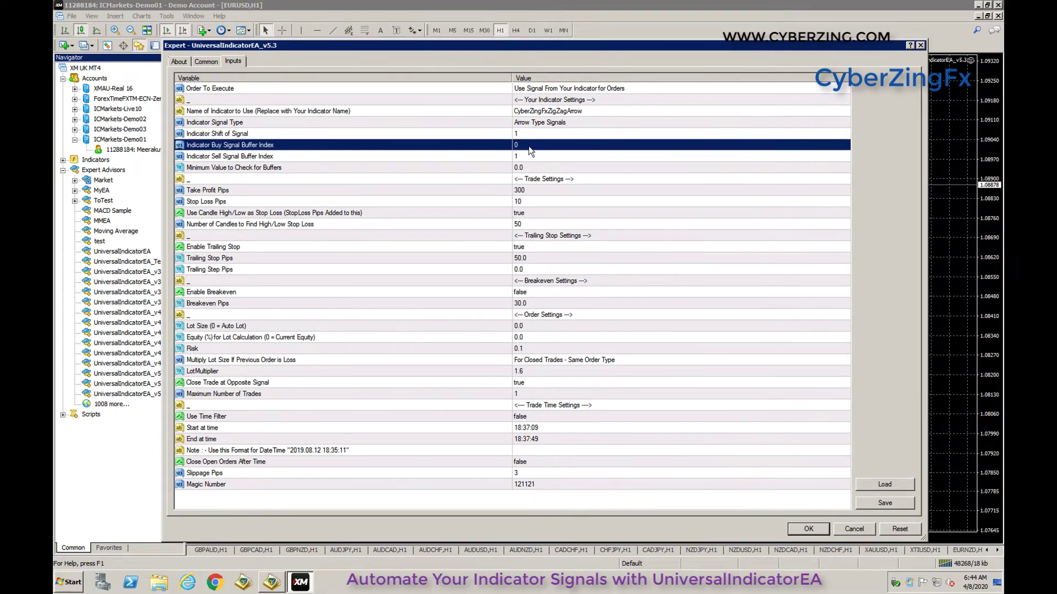
pyautogui.click(548, 112)
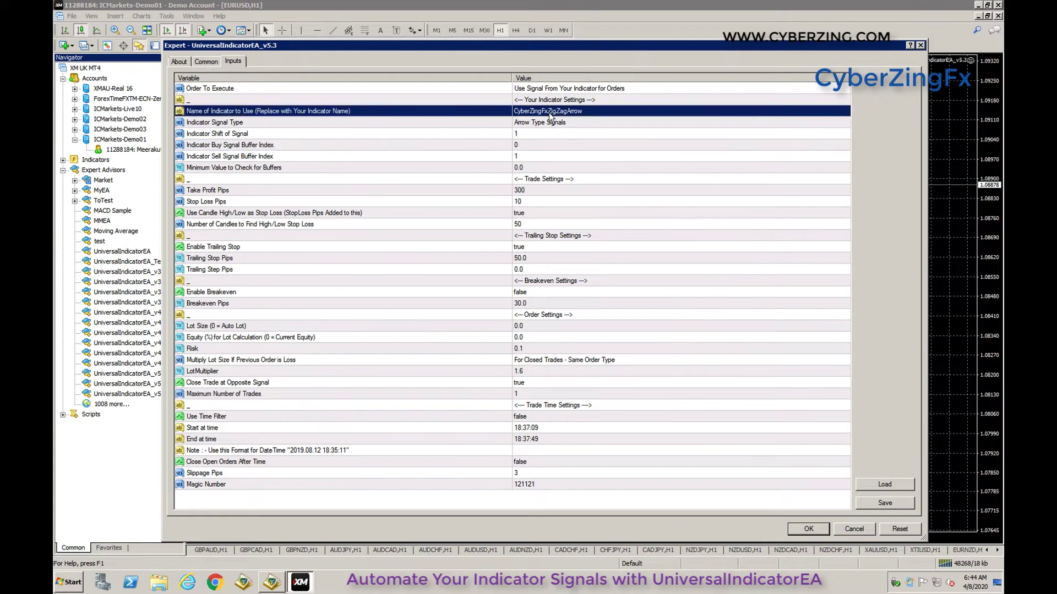
pyautogui.click(522, 146)
pyautogui.click(529, 164)
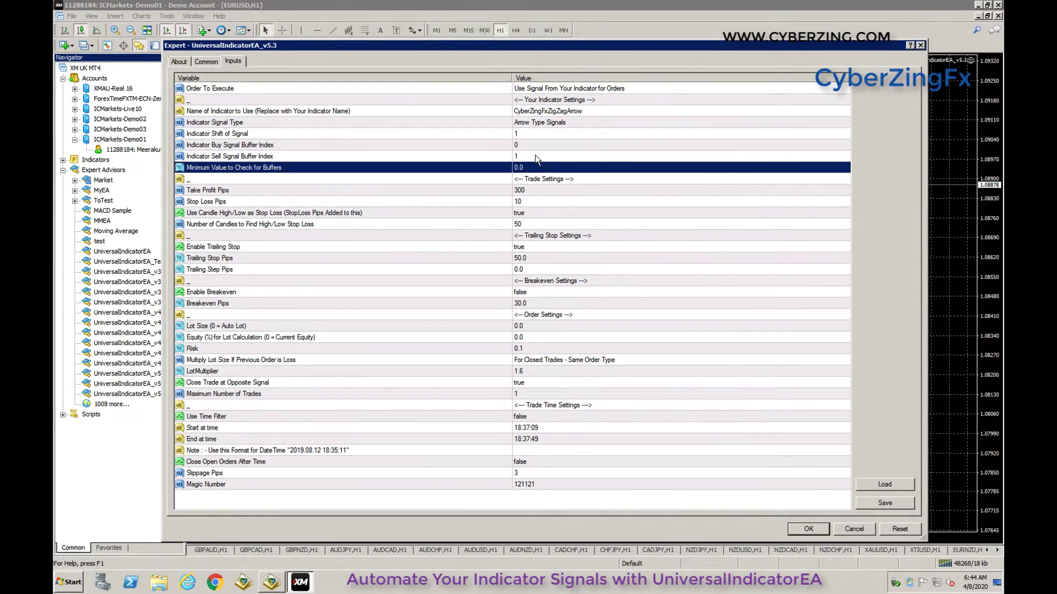
pyautogui.click(535, 154)
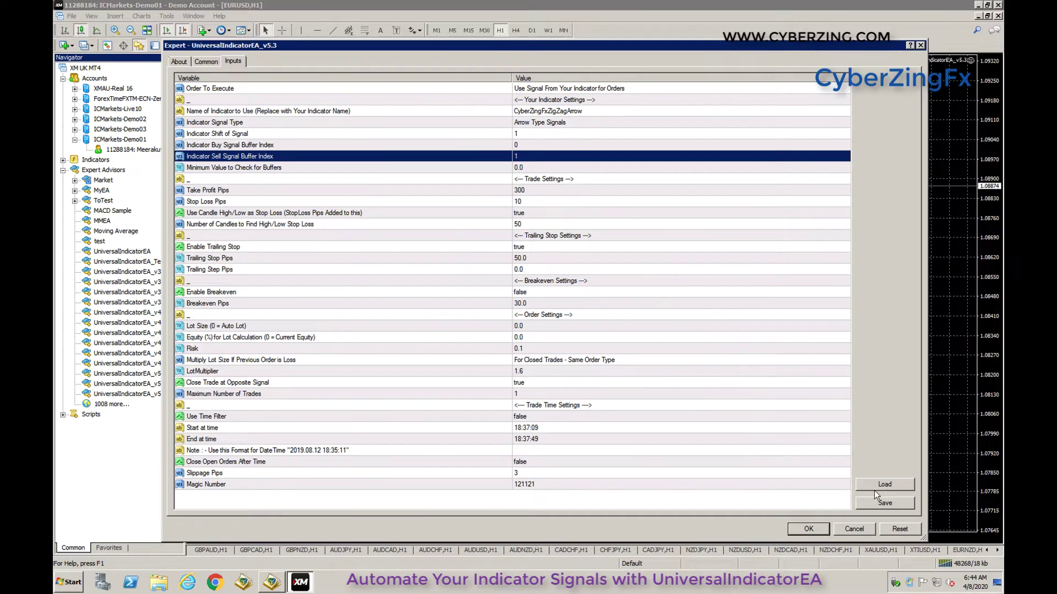
pyautogui.click(855, 529)
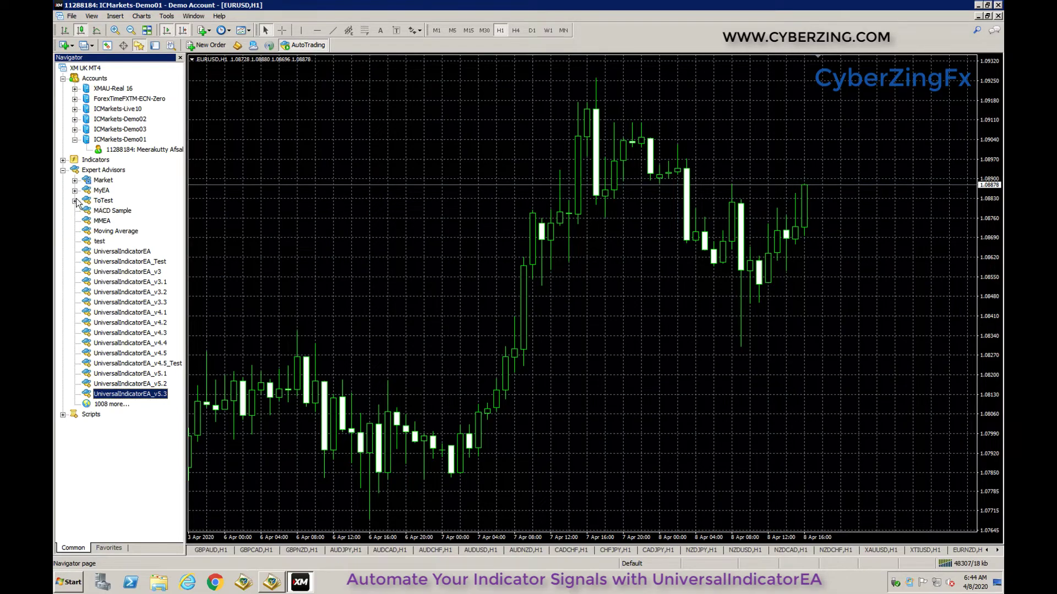
# Step: Open the CyberZingFxZigZagArrow custom indicator's settings from the Navigator's Indicators list
pyautogui.click(63, 160)
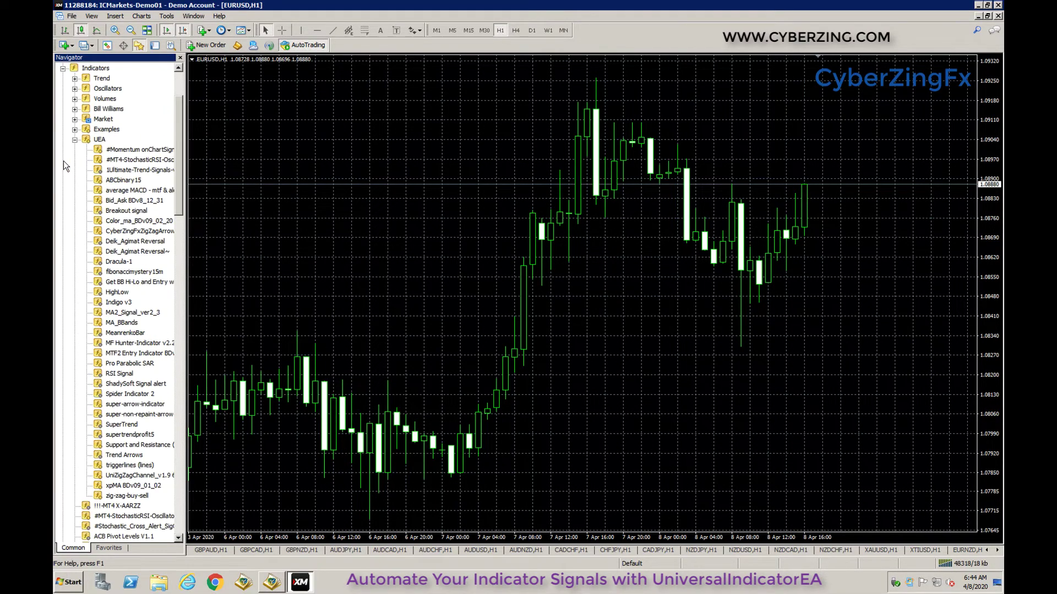
pyautogui.click(132, 232)
pyautogui.doubleClick(132, 233)
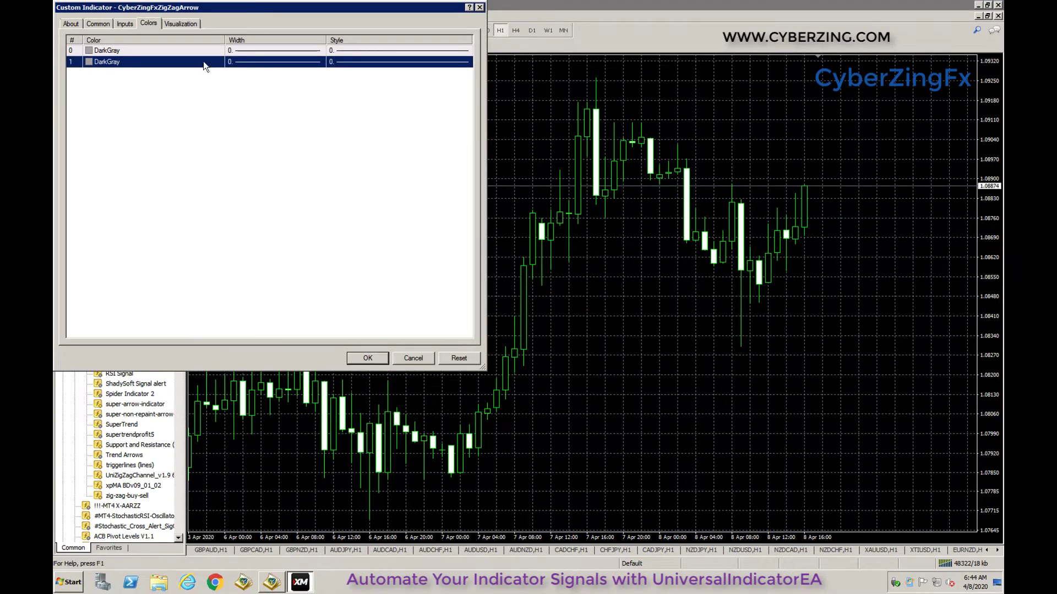
# Step: Review the indicator's input parameters, then return to its DarkGray buffer colours and select buffer 0
pyautogui.click(125, 23)
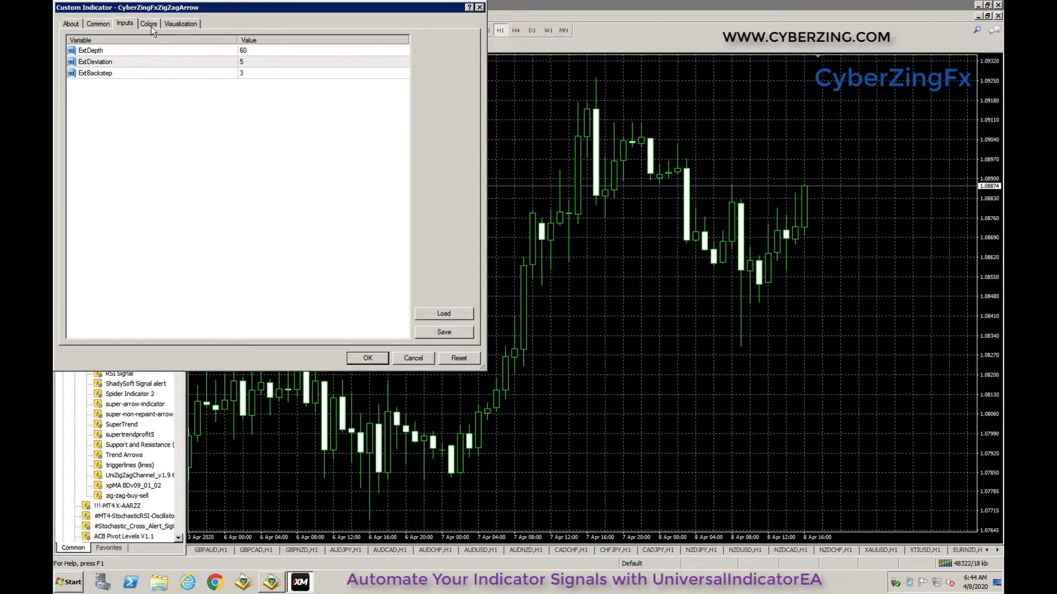
pyautogui.click(149, 25)
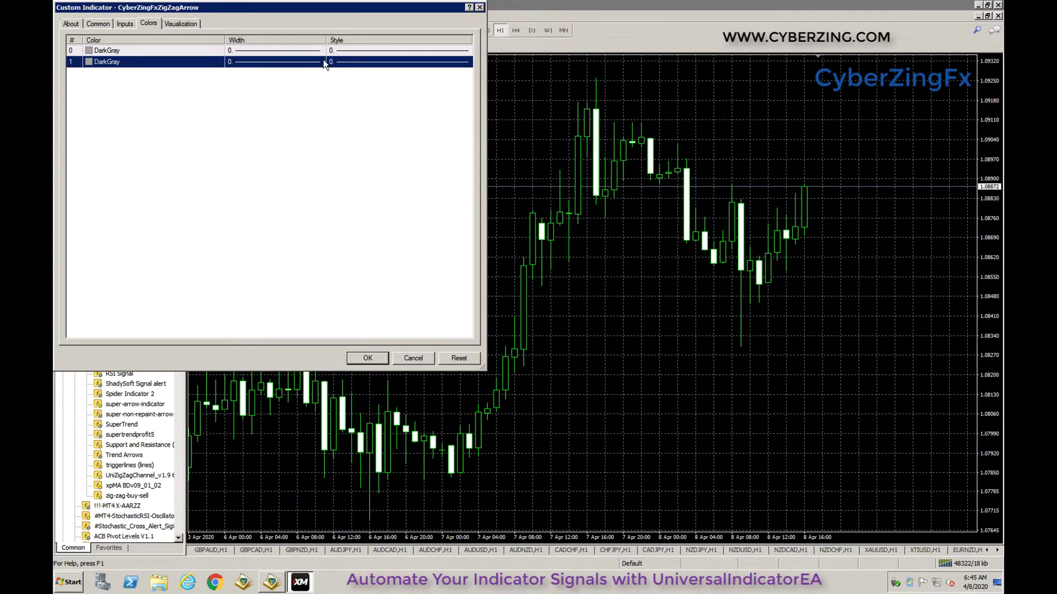
pyautogui.click(210, 52)
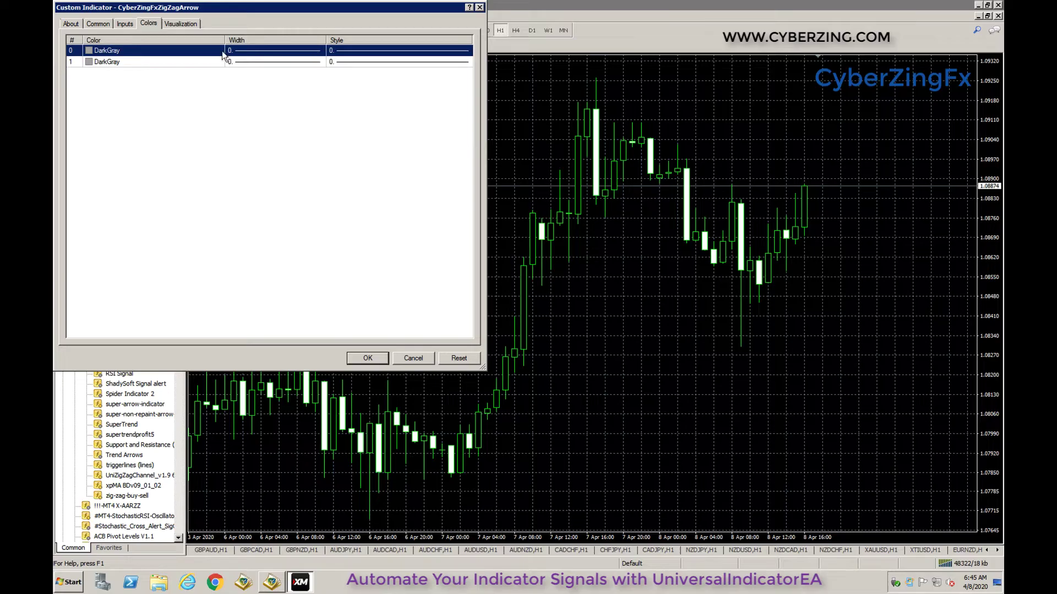
# Step: Style buffer 0 Blue at width 4 and attach CyberZingFxZigZagArrow to the EURUSD H1 chart
pyautogui.click(223, 50)
pyautogui.click(220, 51)
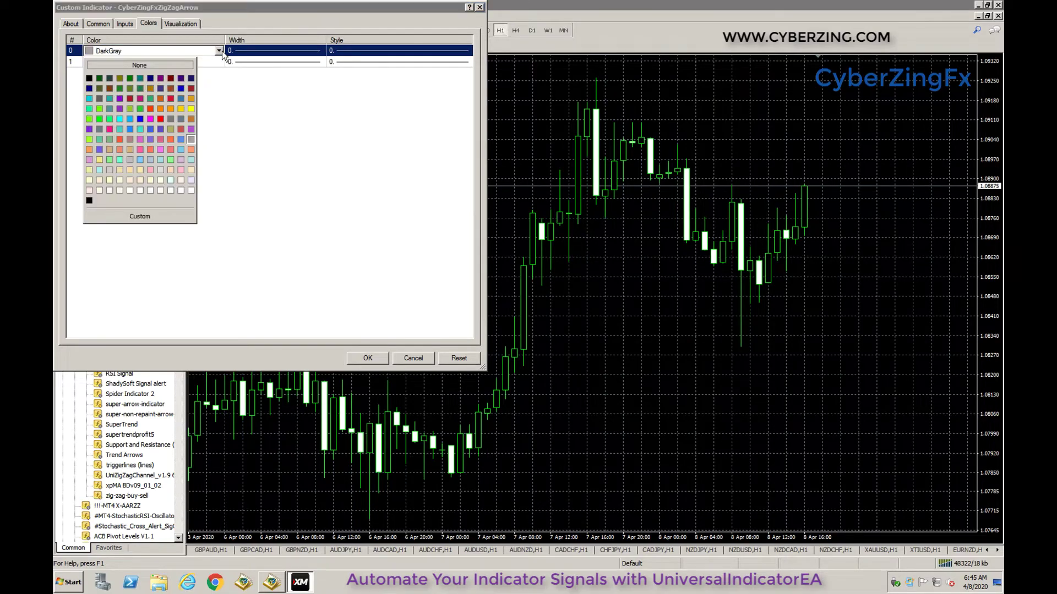
pyautogui.click(140, 120)
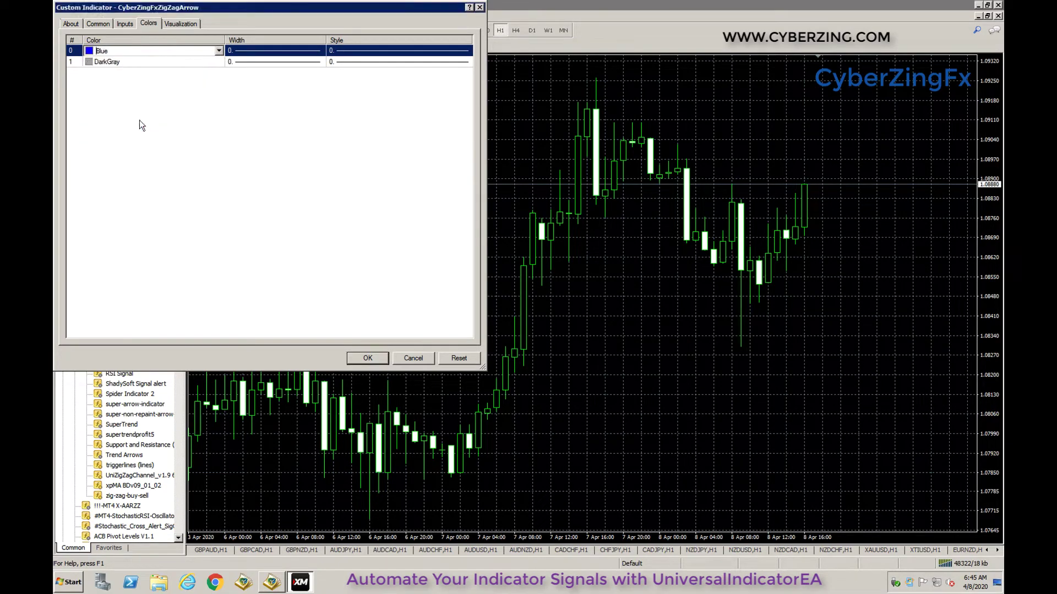
pyautogui.click(341, 46)
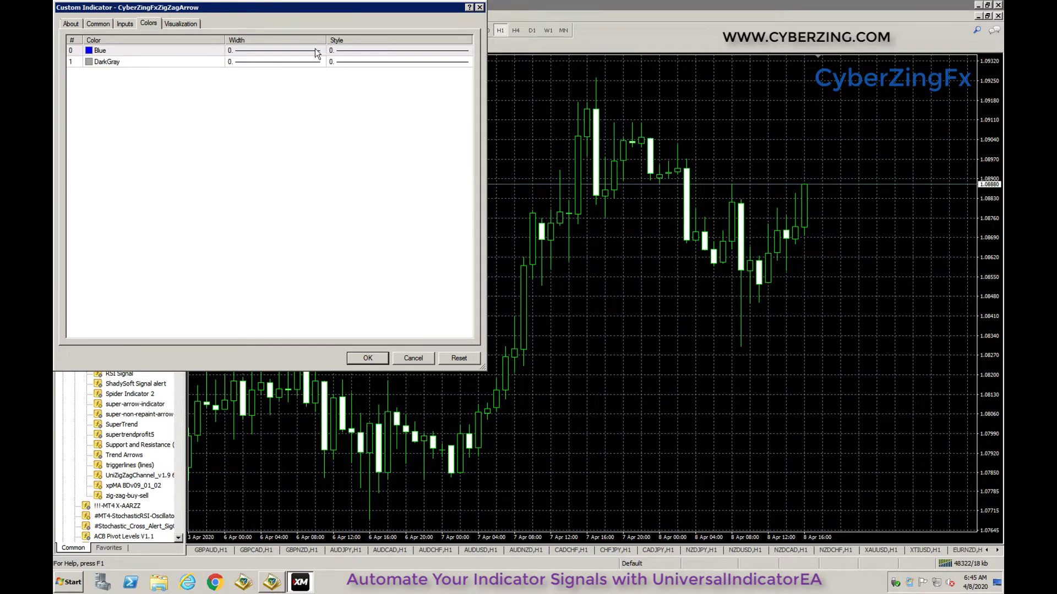
pyautogui.click(315, 48)
pyautogui.click(315, 48)
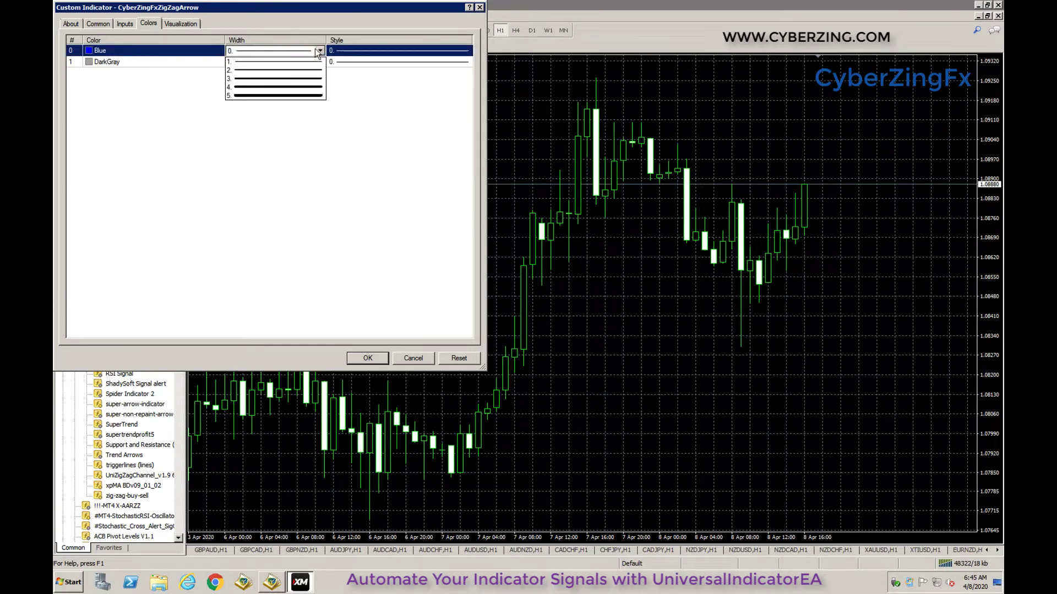
pyautogui.click(244, 86)
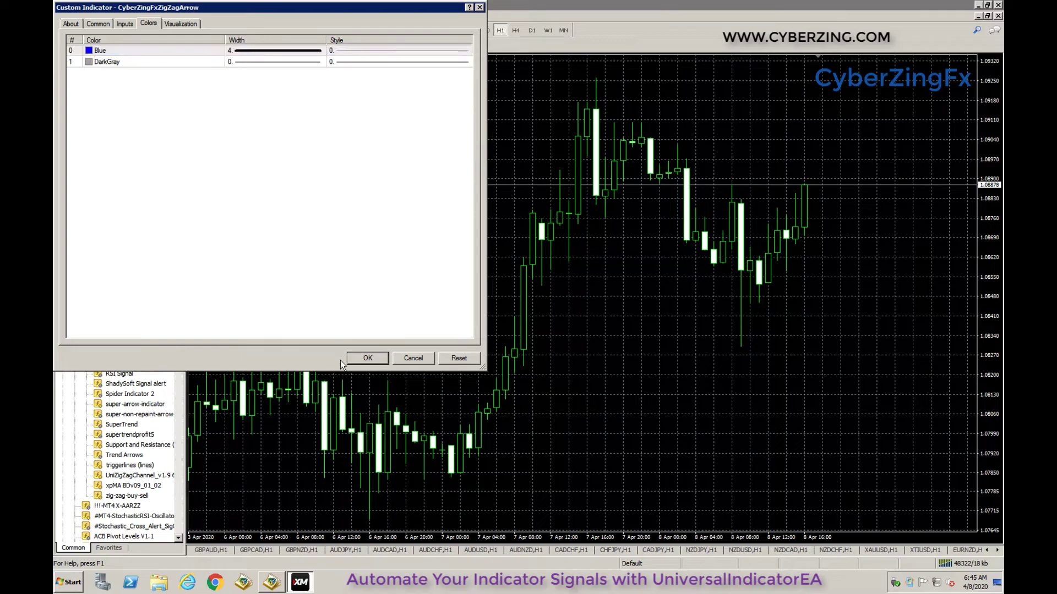
pyautogui.click(367, 357)
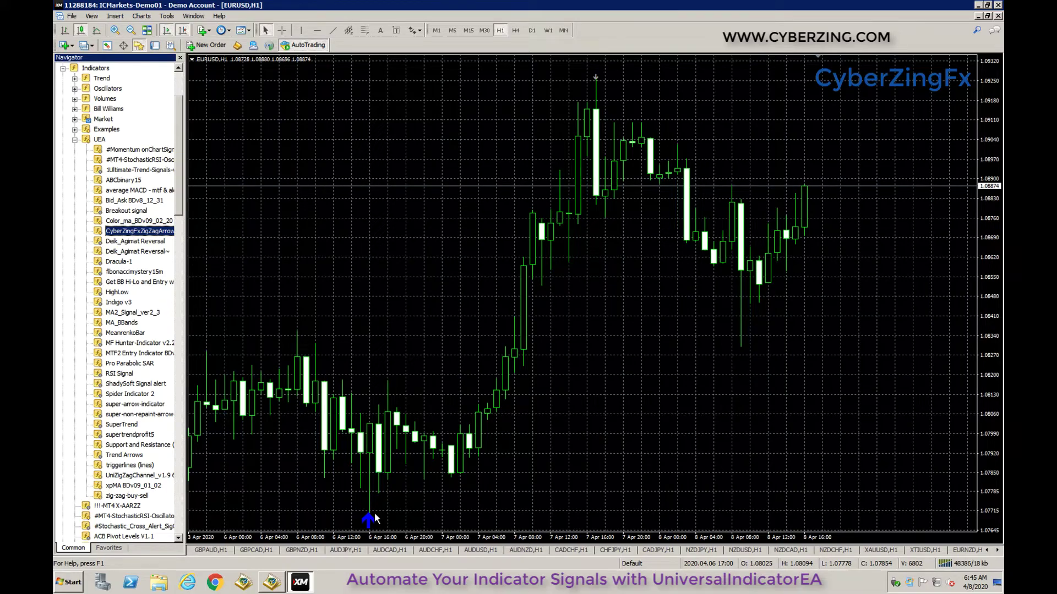
# Step: Reopen the attached CyberZingFxZigZagArrow's settings from the chart's Indicators List
pyautogui.rightClick(401, 315)
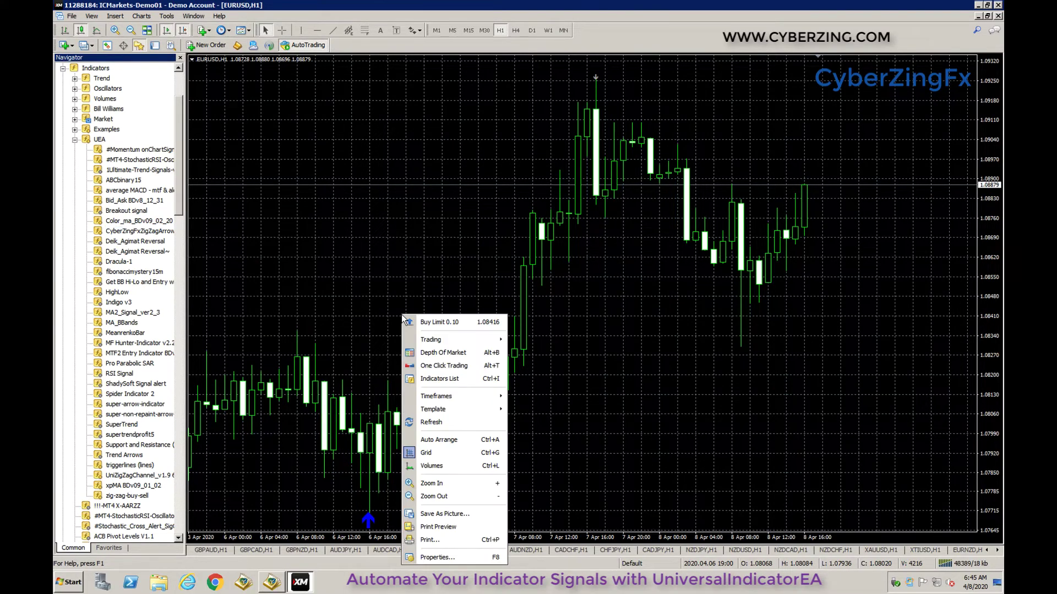
pyautogui.click(435, 379)
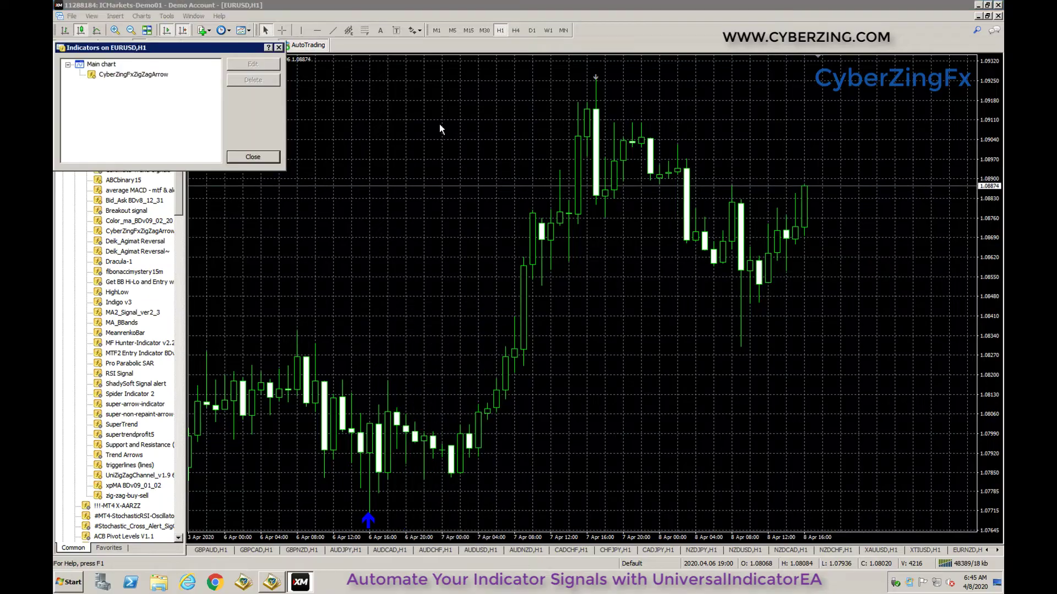
pyautogui.click(156, 72)
pyautogui.click(245, 64)
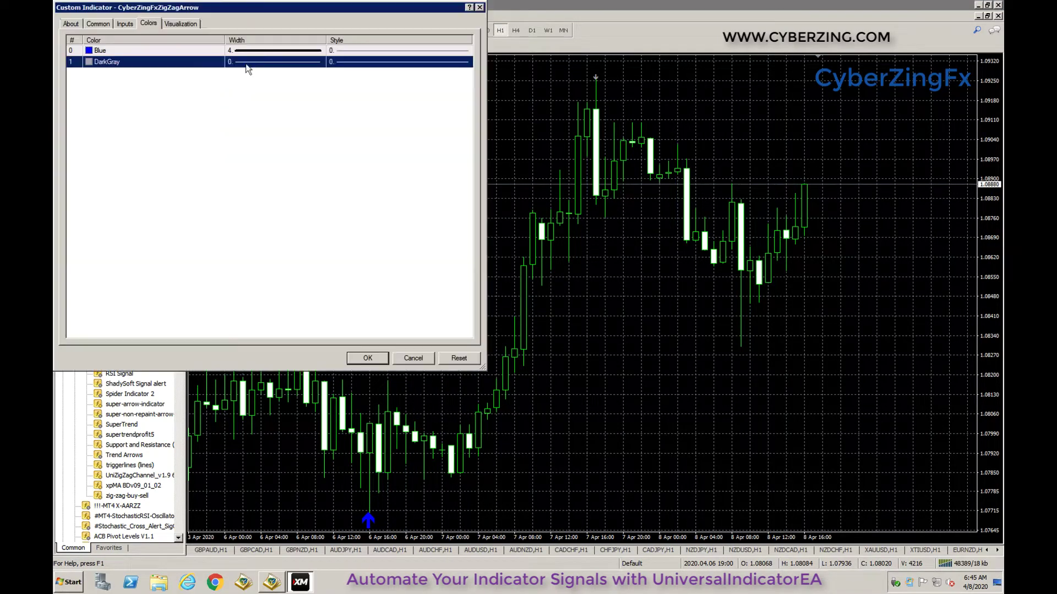
# Step: Set buffer 1 to Crimson at width 4 and apply the change
pyautogui.click(216, 65)
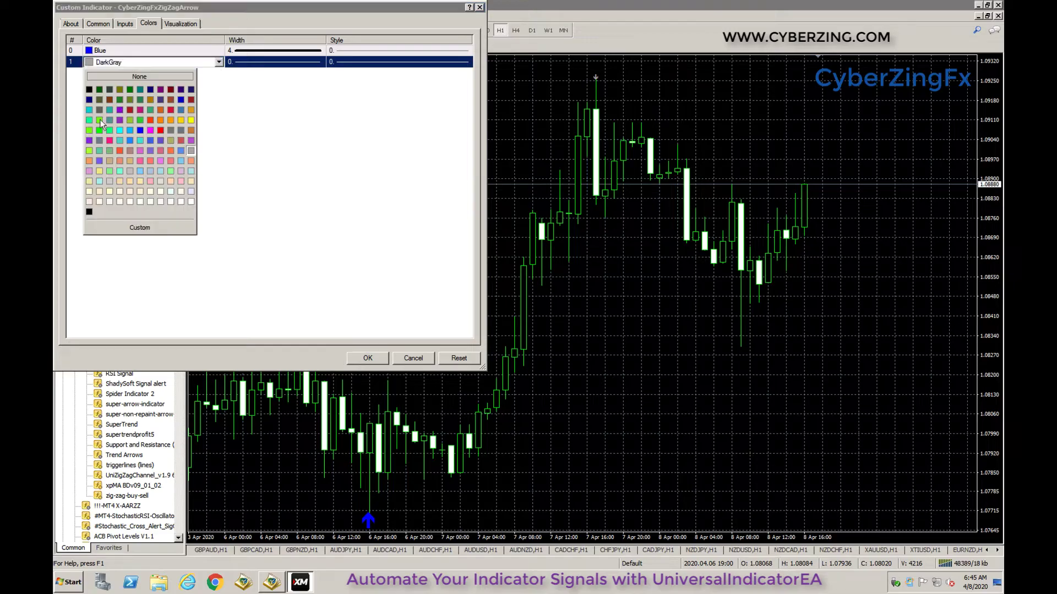
pyautogui.click(171, 110)
pyautogui.click(286, 63)
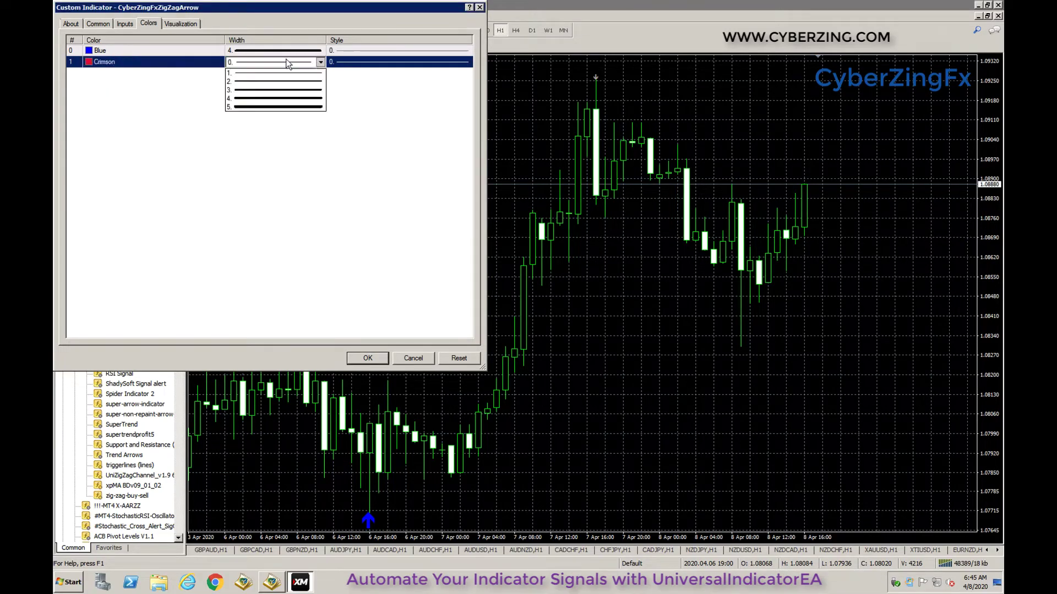
pyautogui.click(252, 102)
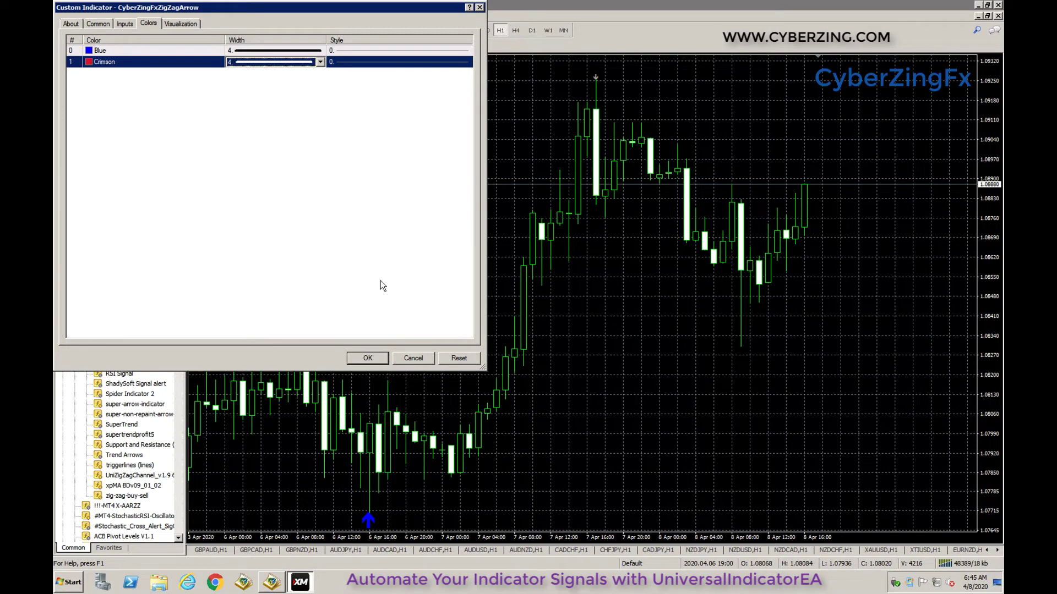
pyautogui.click(367, 357)
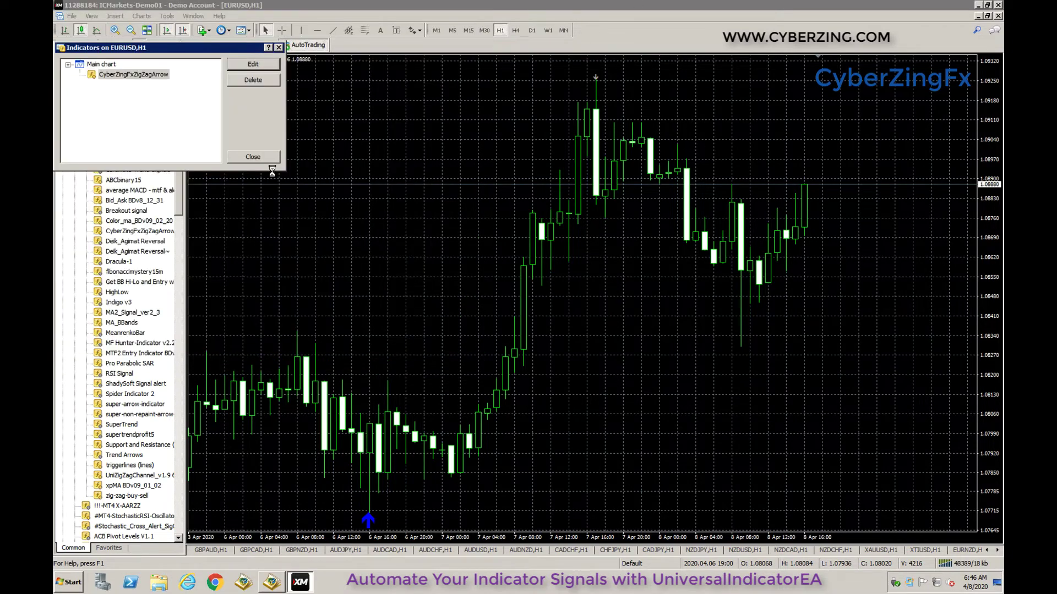
# Step: Close the Indicators on EURUSD,H1 list and collapse the Navigator's Indicators branch
pyautogui.click(257, 157)
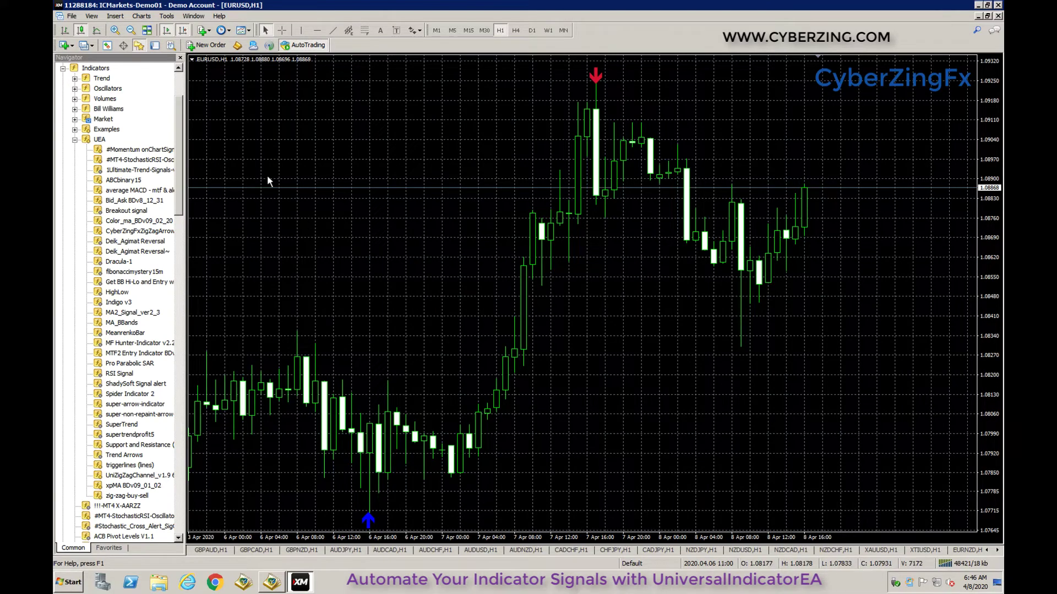
pyautogui.click(62, 68)
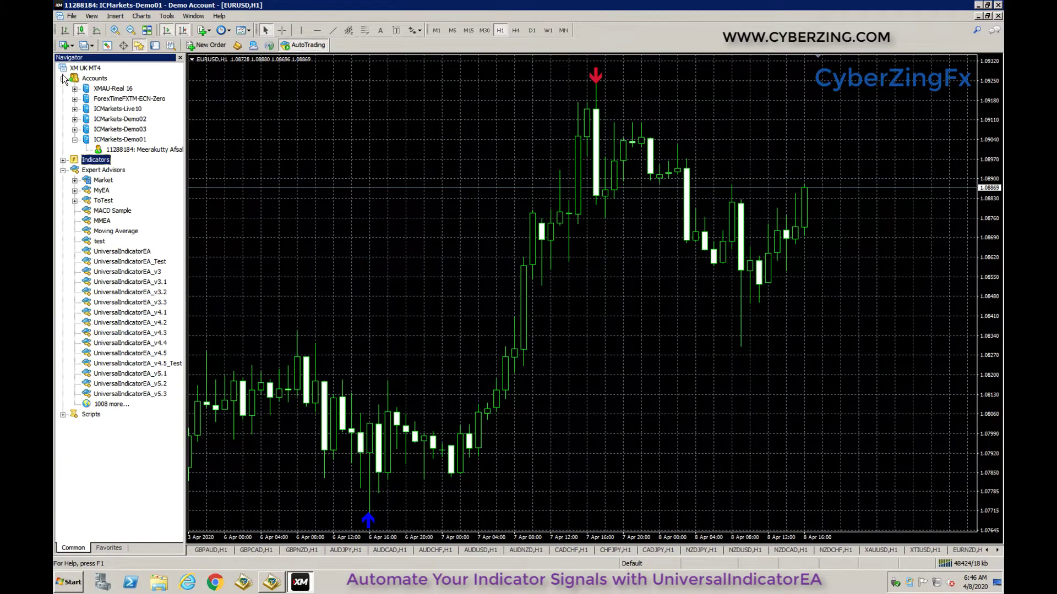
# Step: Open UniversalIndicatorEA_v5.3's inputs and check buy buffer 0, sell buffer 1, minimum buffer value 0.0
pyautogui.doubleClick(142, 395)
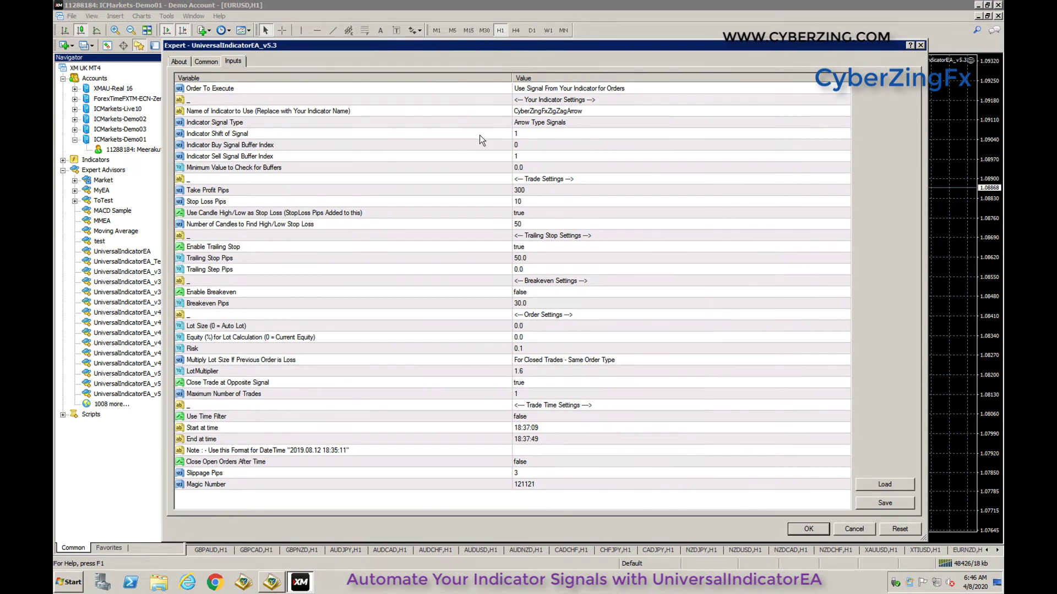
pyautogui.click(460, 166)
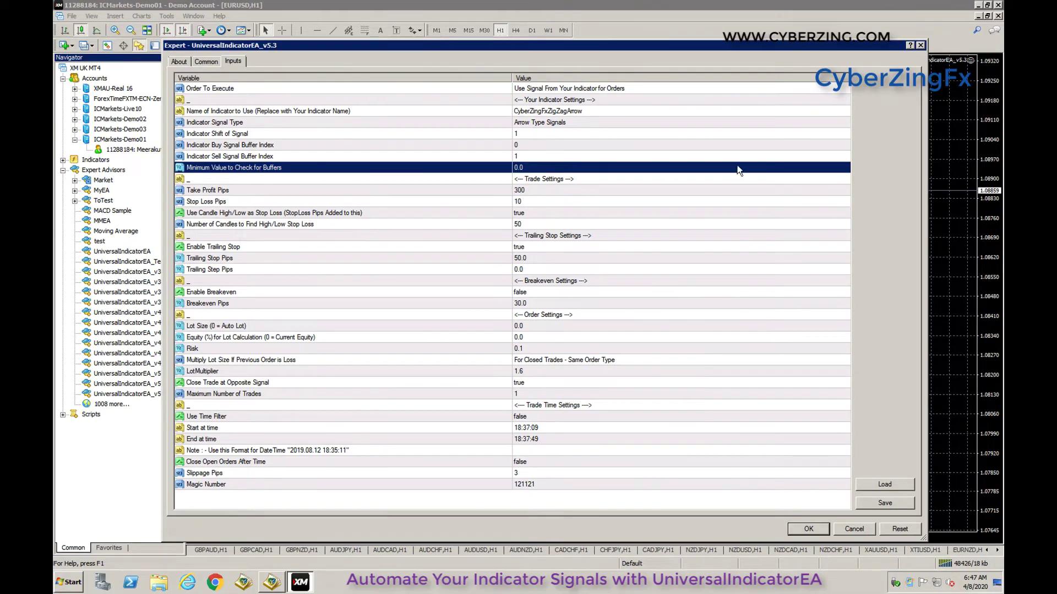
pyautogui.click(921, 46)
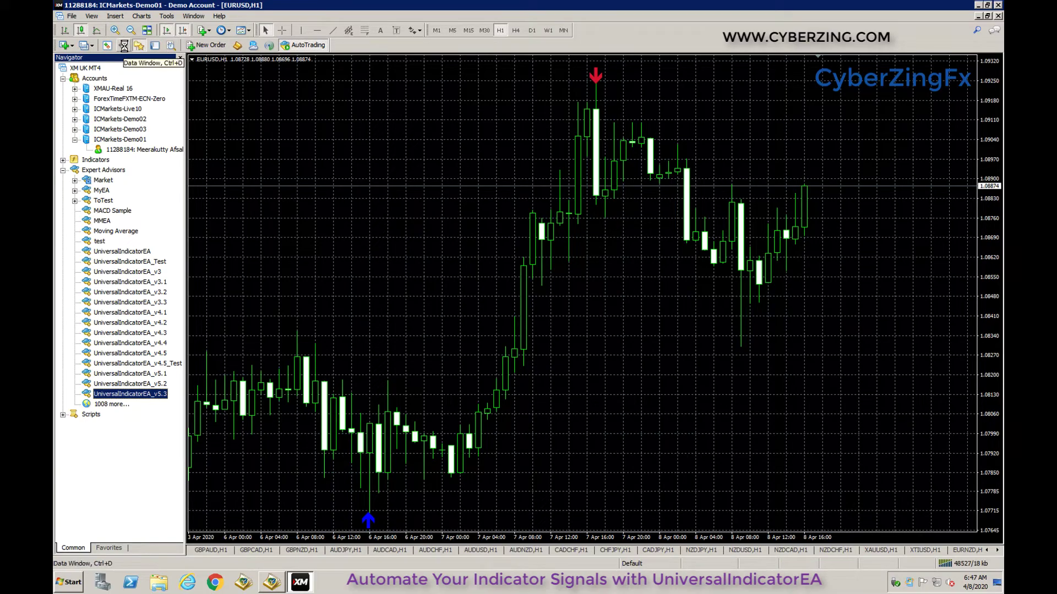
pyautogui.click(124, 46)
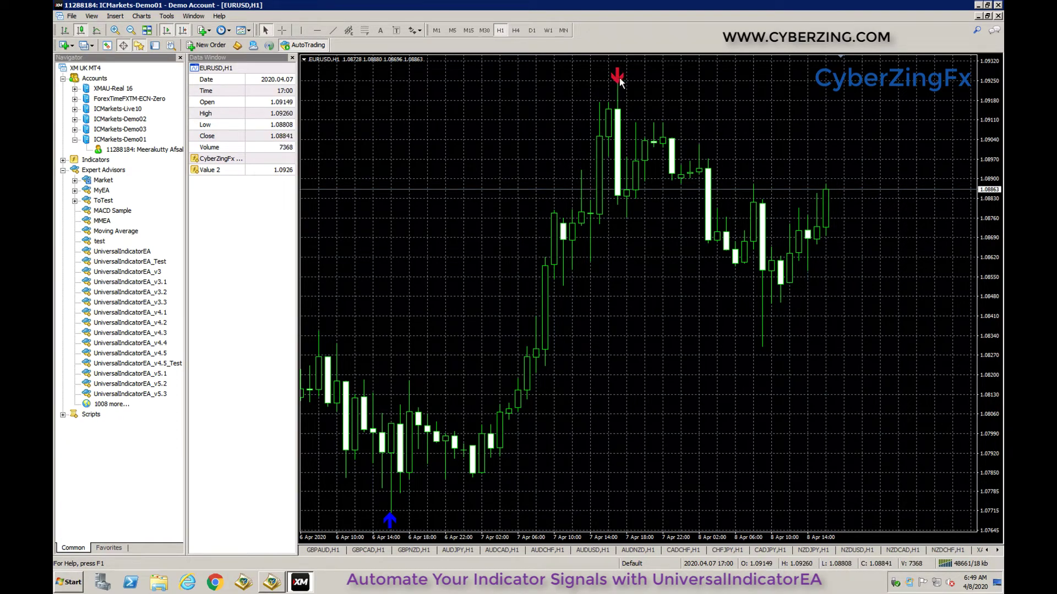
pyautogui.moveTo(620, 81)
pyautogui.click(123, 46)
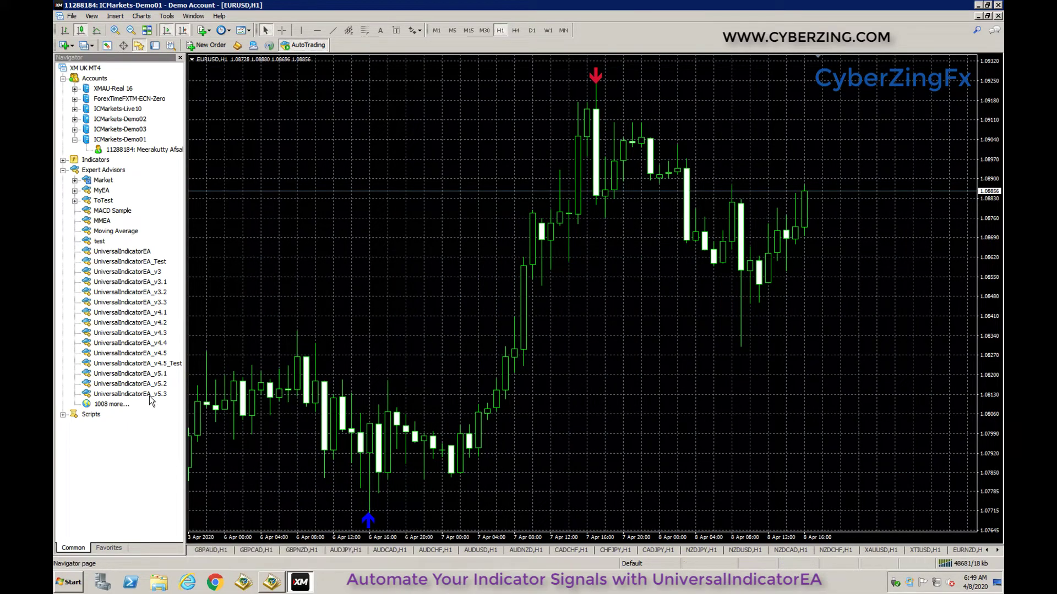
# Step: Inspect UniversalIndicatorEA_v5.3's Stop Loss Pips and candle high/low stop loss set to true over 50 candles
pyautogui.doubleClick(130, 394)
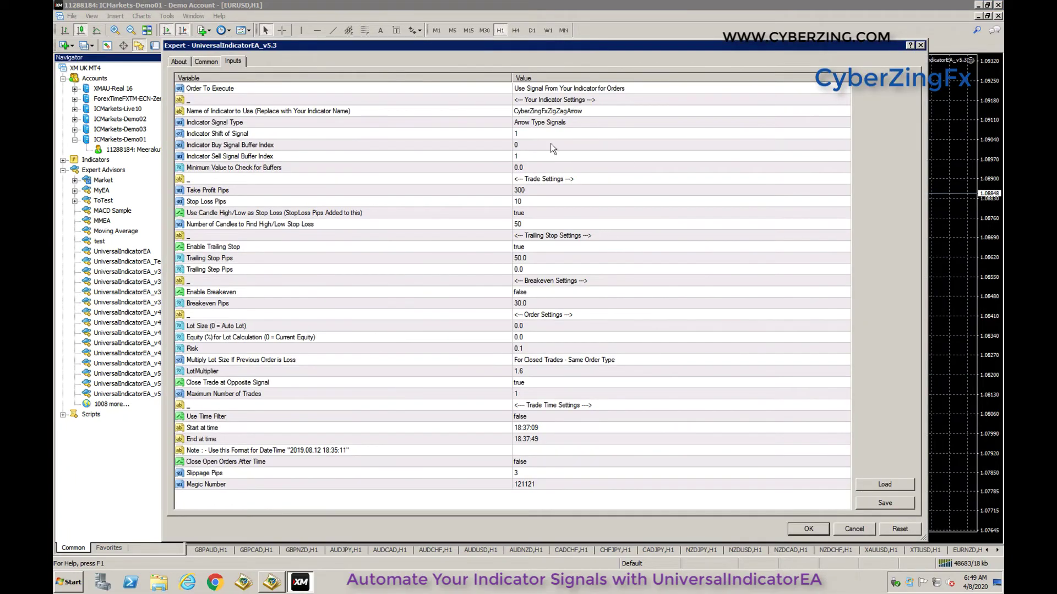
pyautogui.click(479, 184)
pyautogui.click(503, 202)
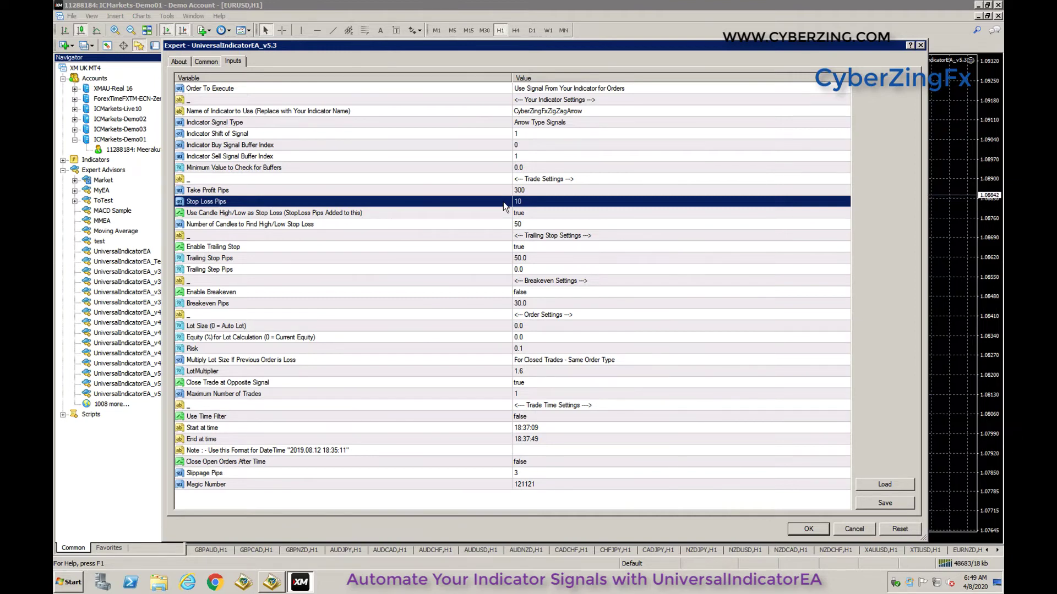
pyautogui.click(450, 220)
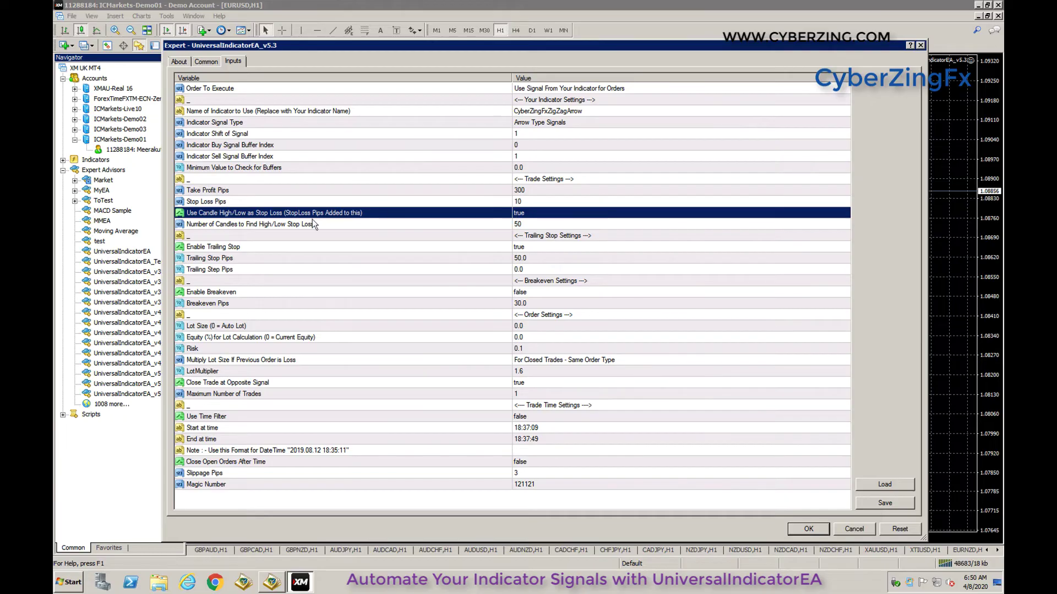
pyautogui.doubleClick(518, 224)
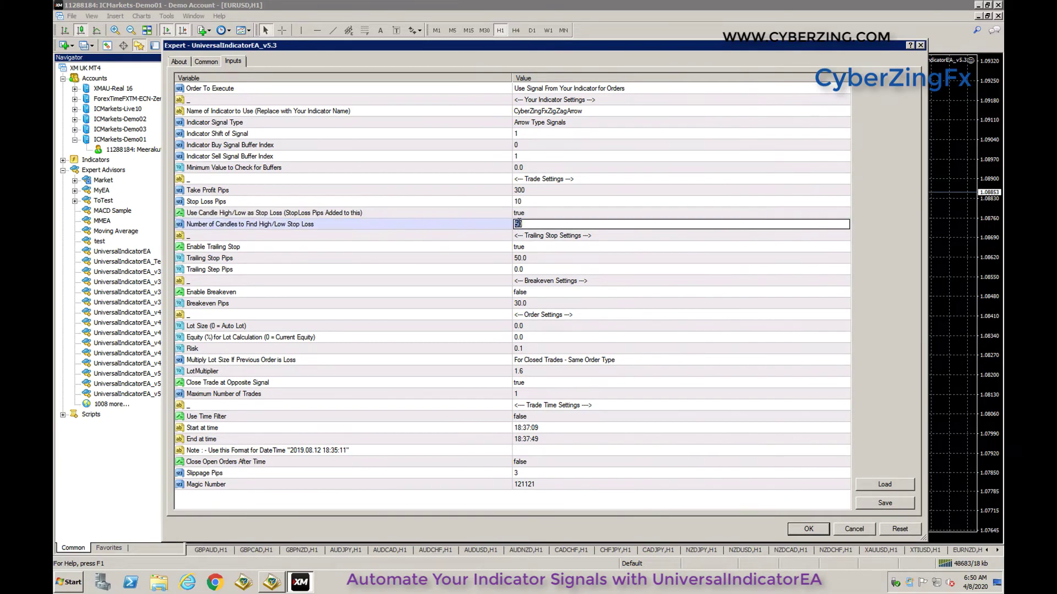
pyautogui.click(266, 229)
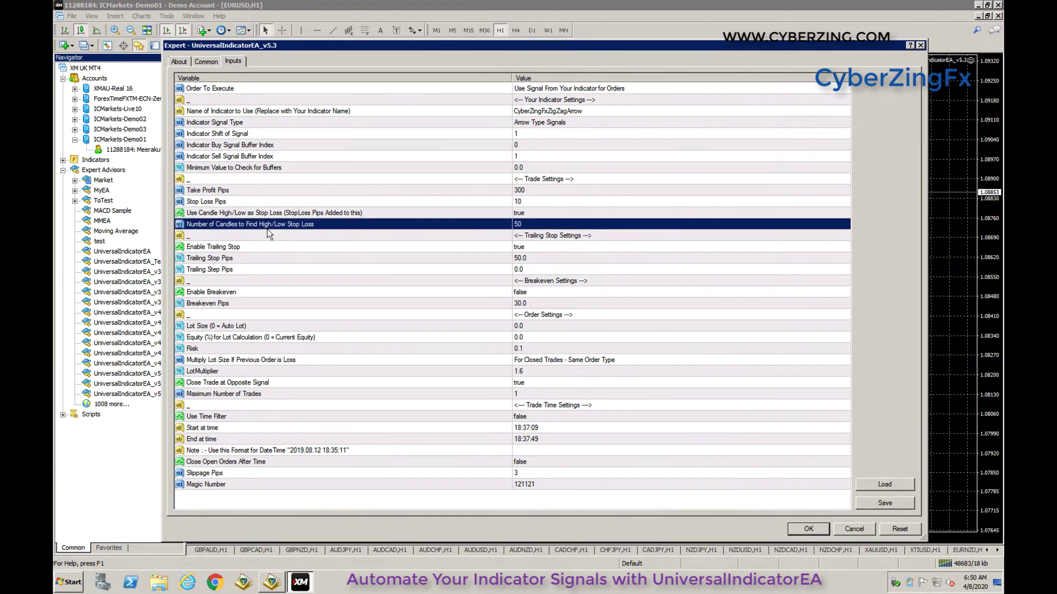
pyautogui.click(352, 213)
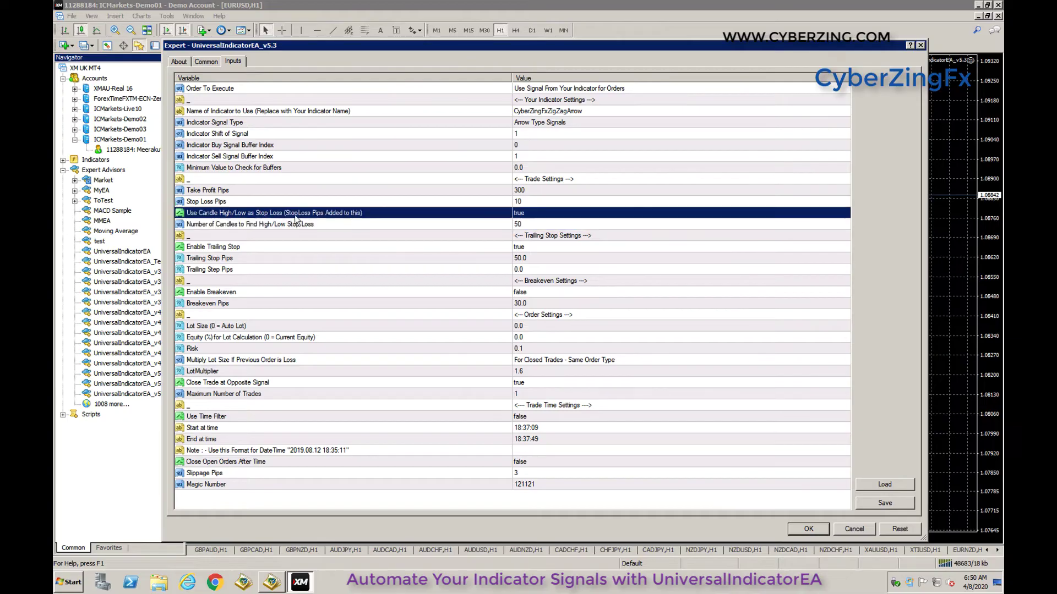
pyautogui.doubleClick(522, 201)
pyautogui.click(533, 201)
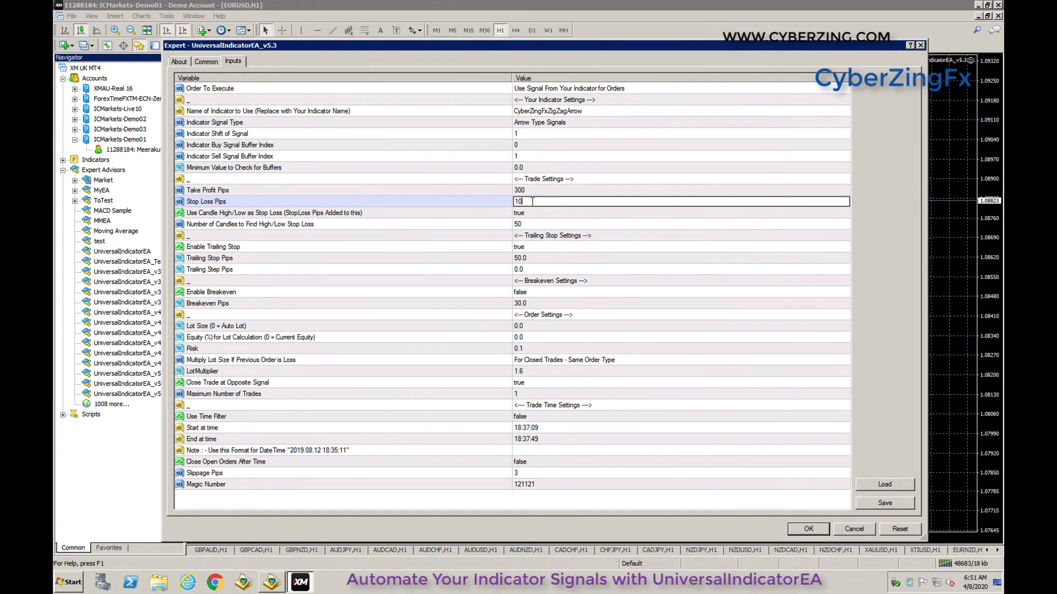
pyautogui.press('BackSpace')
pyautogui.press('BackSpace')
pyautogui.write('0')
pyautogui.press('Return')
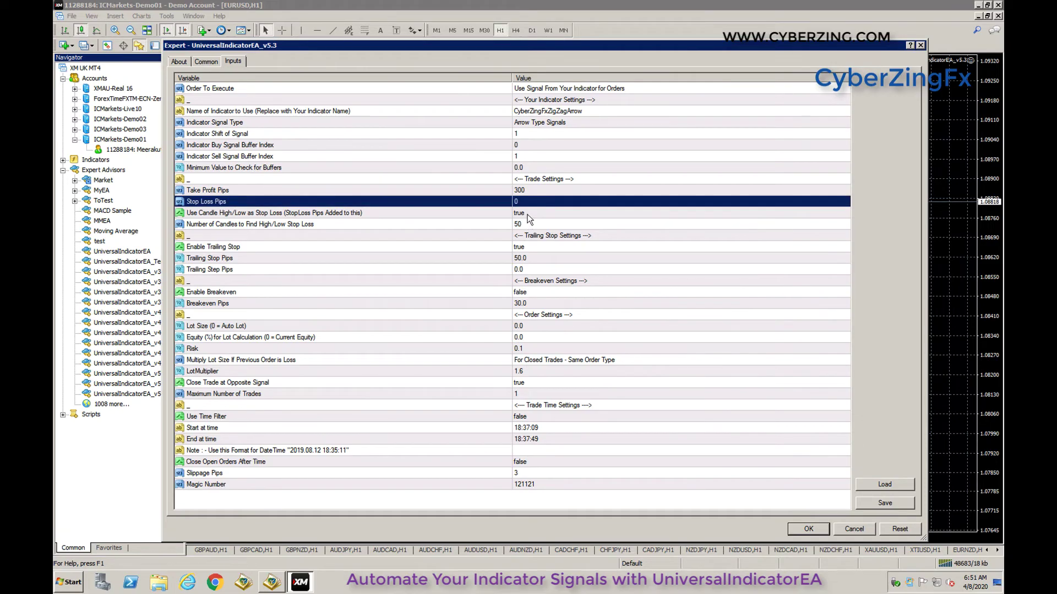
pyautogui.click(527, 214)
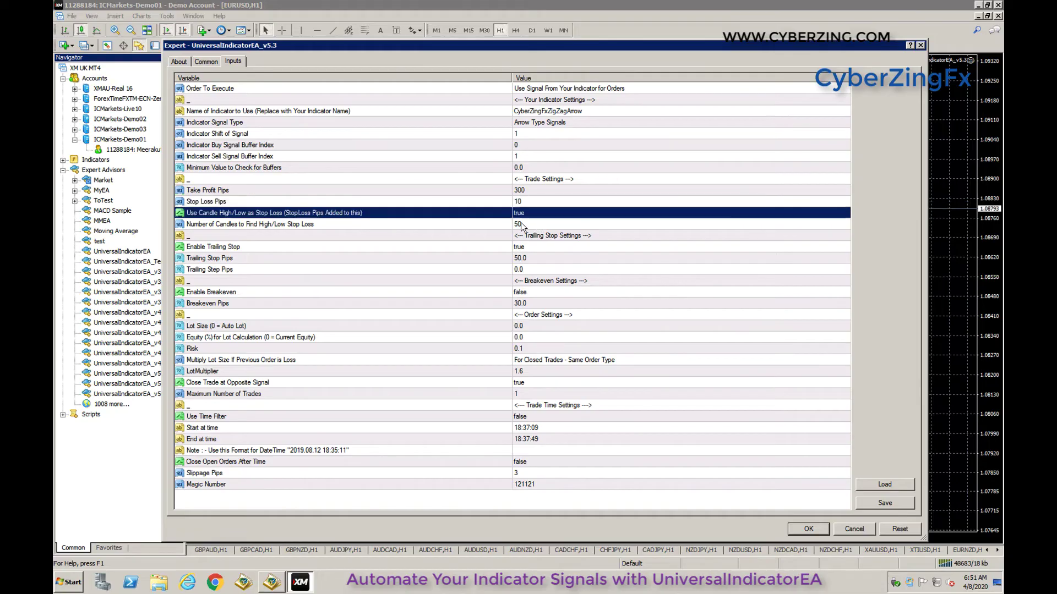
pyautogui.click(553, 239)
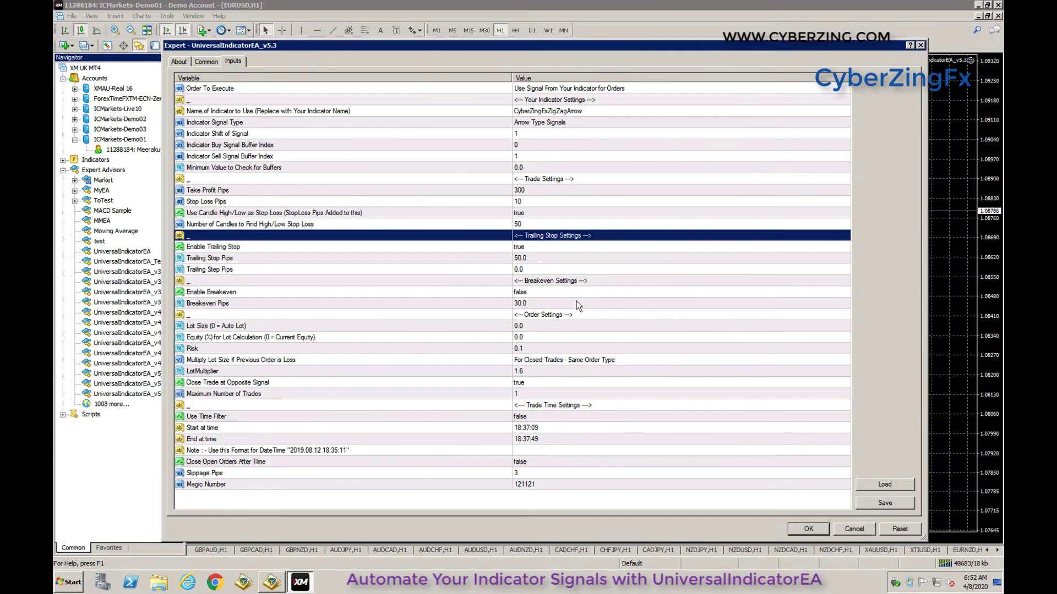
pyautogui.click(550, 281)
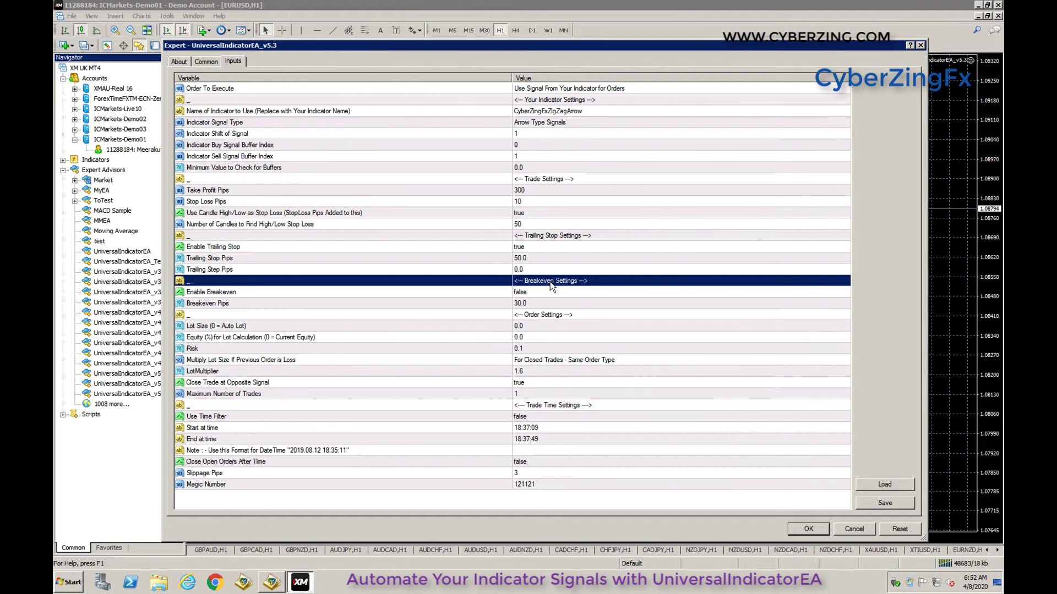
pyautogui.click(543, 315)
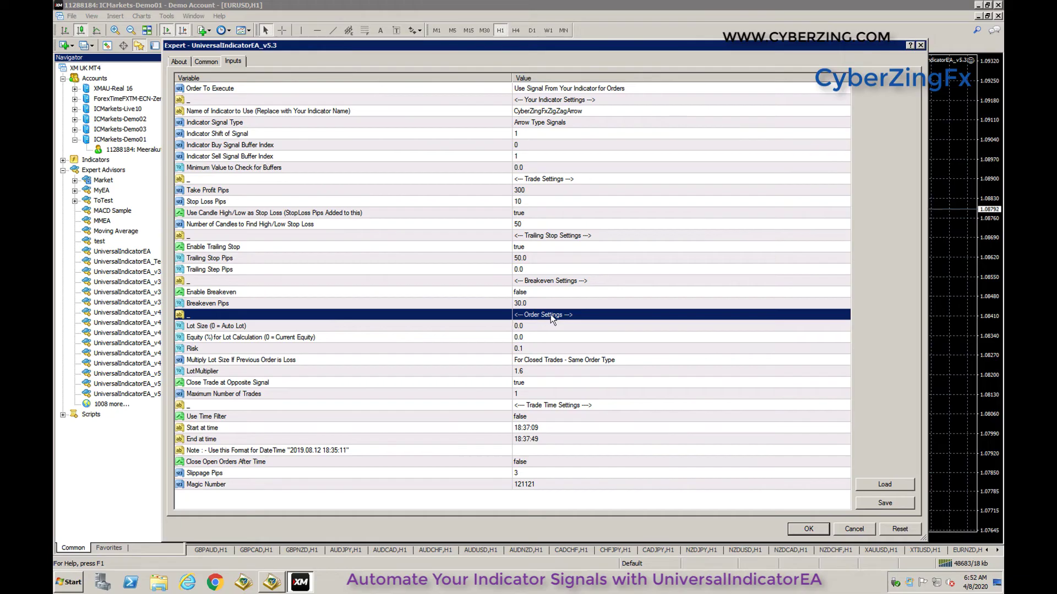
pyautogui.click(534, 325)
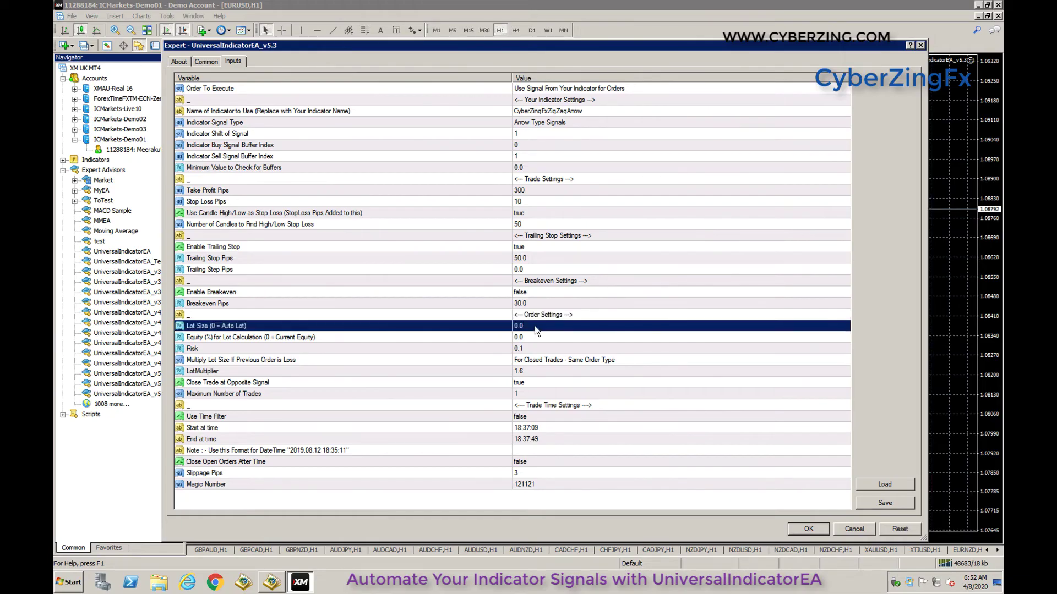
pyautogui.click(580, 360)
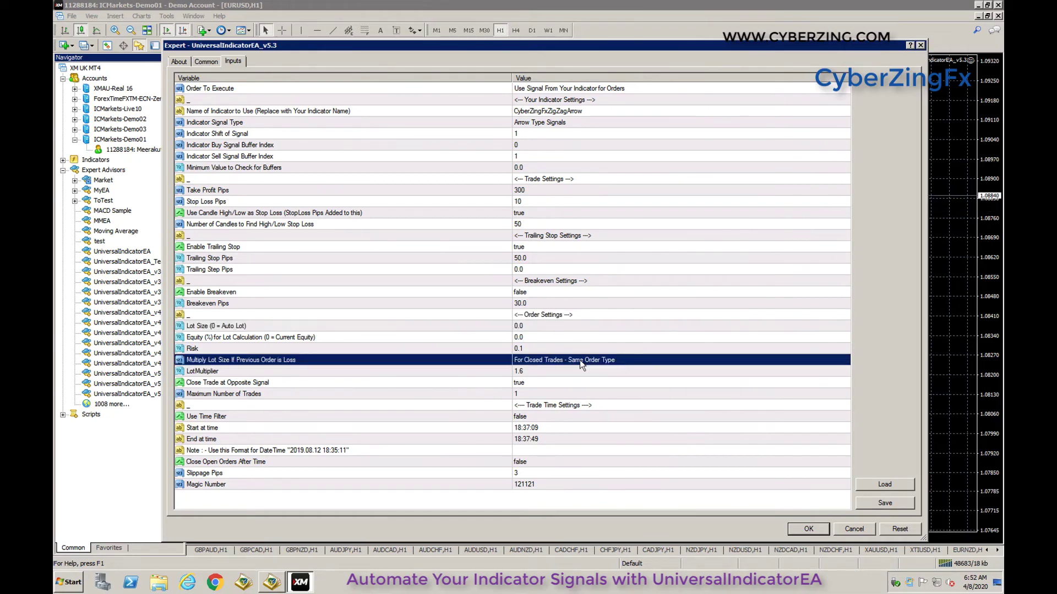
# Step: Change the expert's LotMultiplier from 1.6 to 1.0, then select Close Trade at Opposite Signal
pyautogui.click(532, 374)
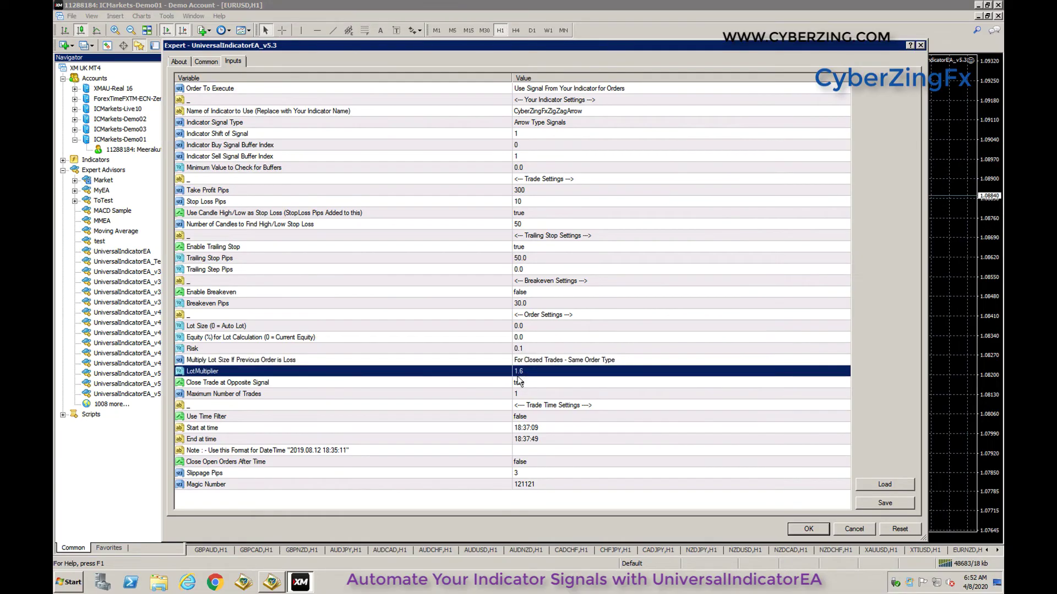
pyautogui.click(532, 376)
pyautogui.write('1.0')
pyautogui.press('Return')
pyautogui.click(554, 380)
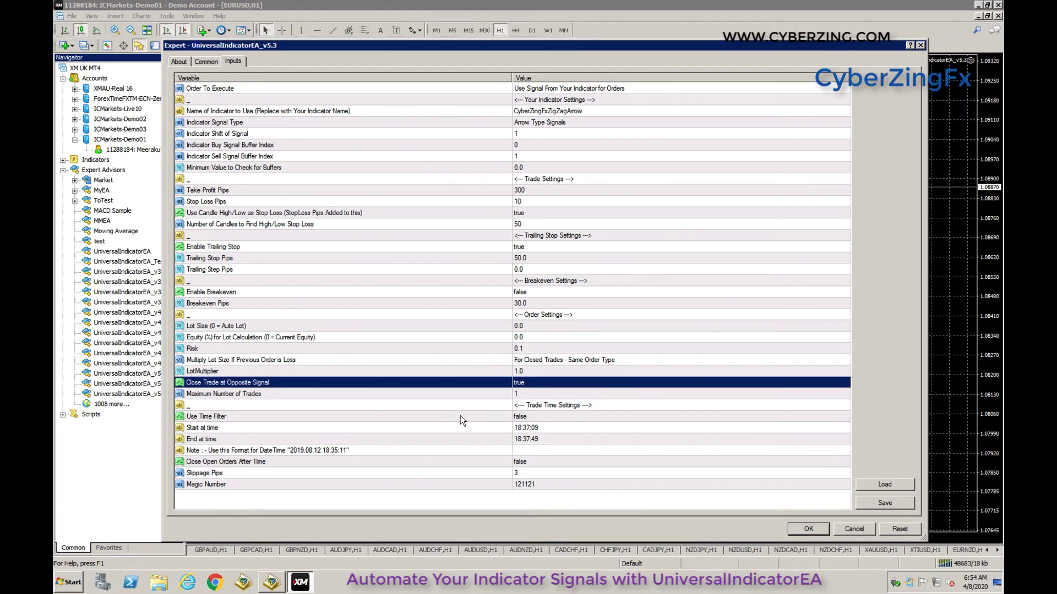
pyautogui.click(501, 399)
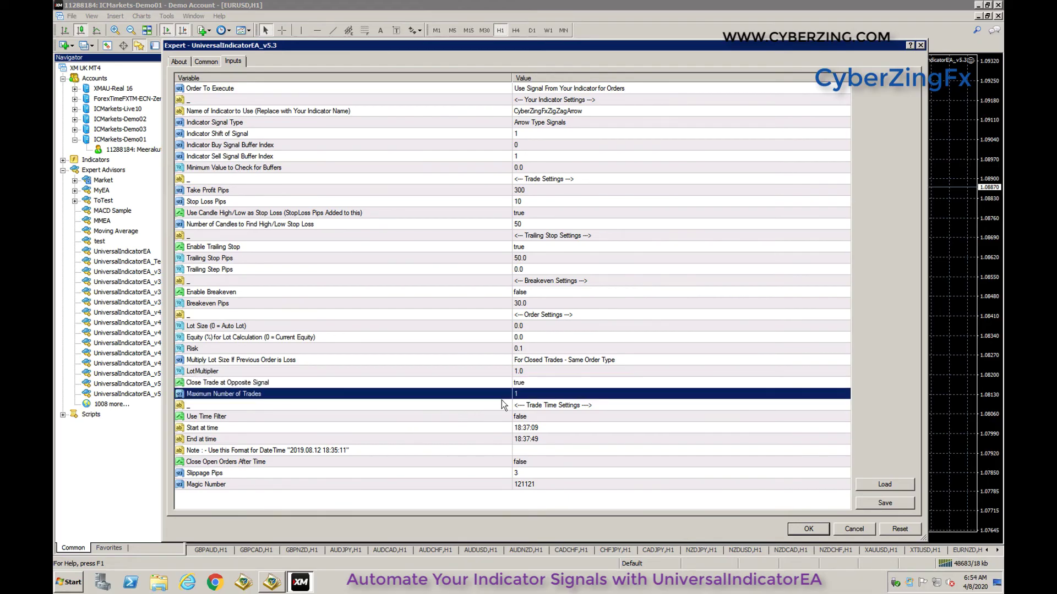
pyautogui.click(543, 396)
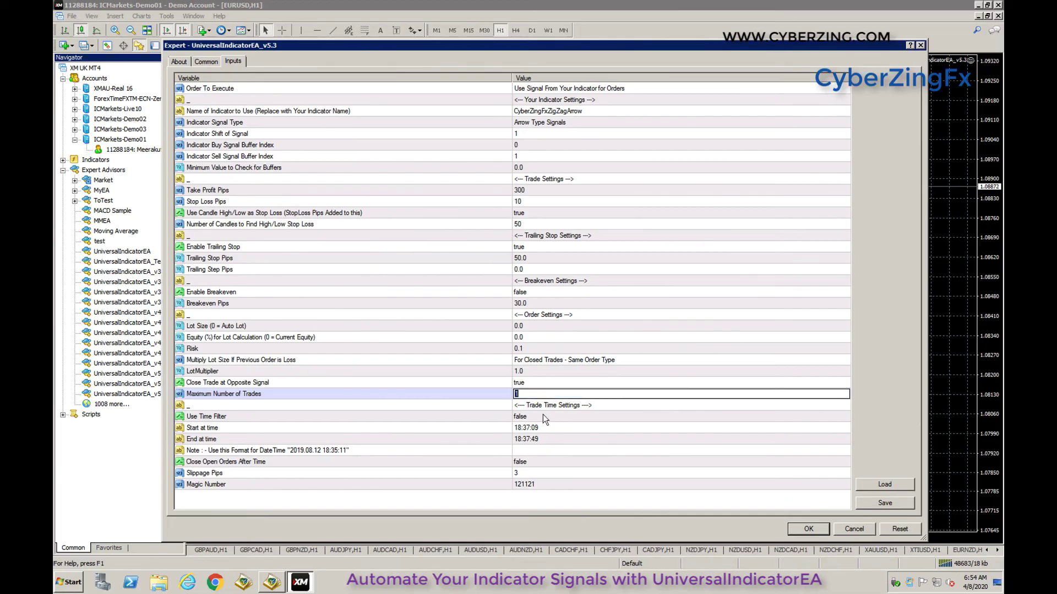
pyautogui.click(543, 415)
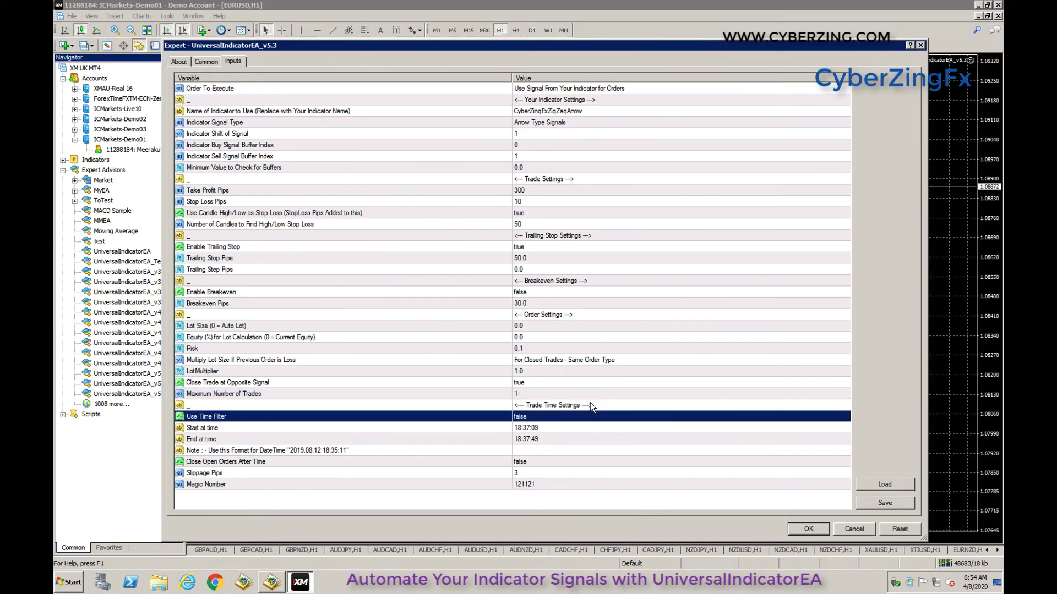
pyautogui.click(538, 417)
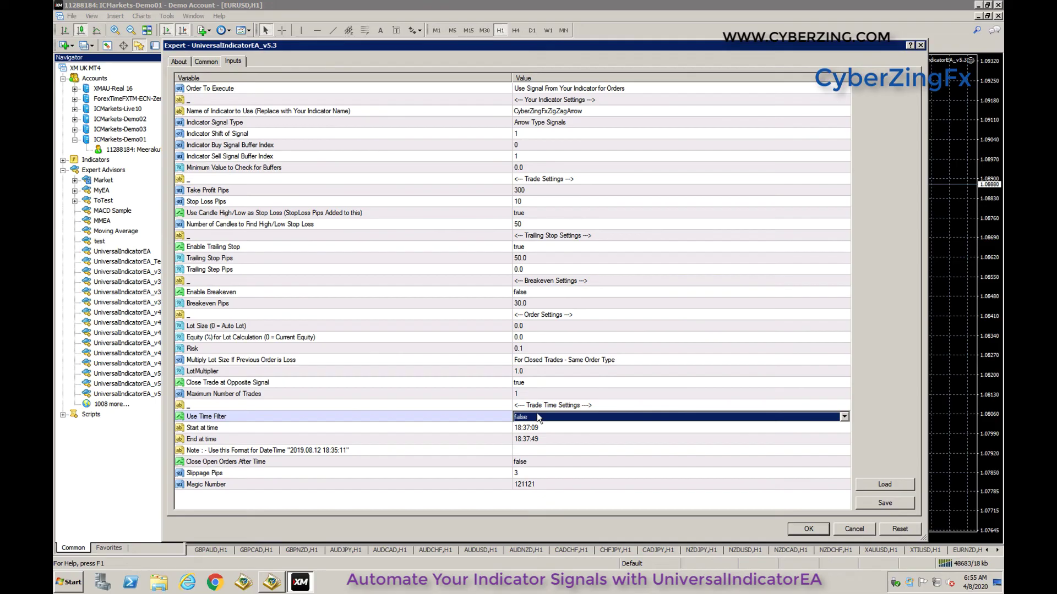
pyautogui.click(540, 463)
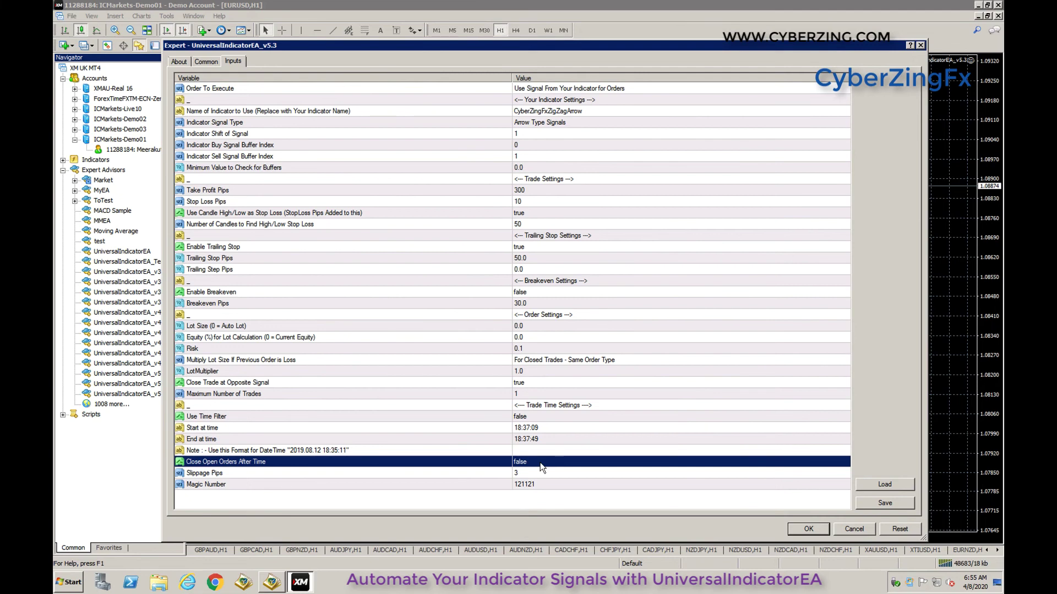
pyautogui.click(527, 473)
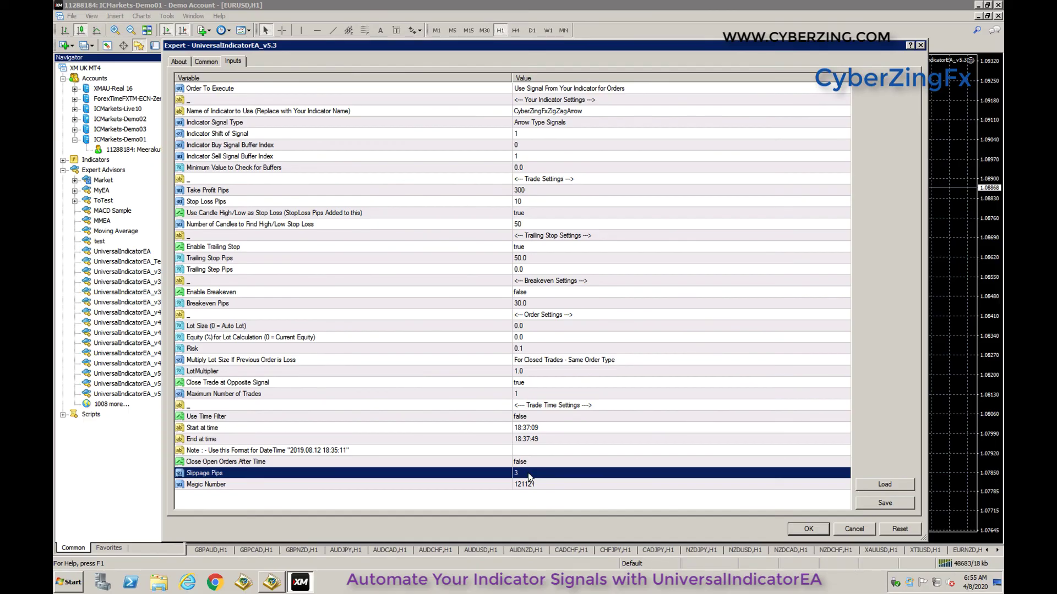
pyautogui.click(537, 489)
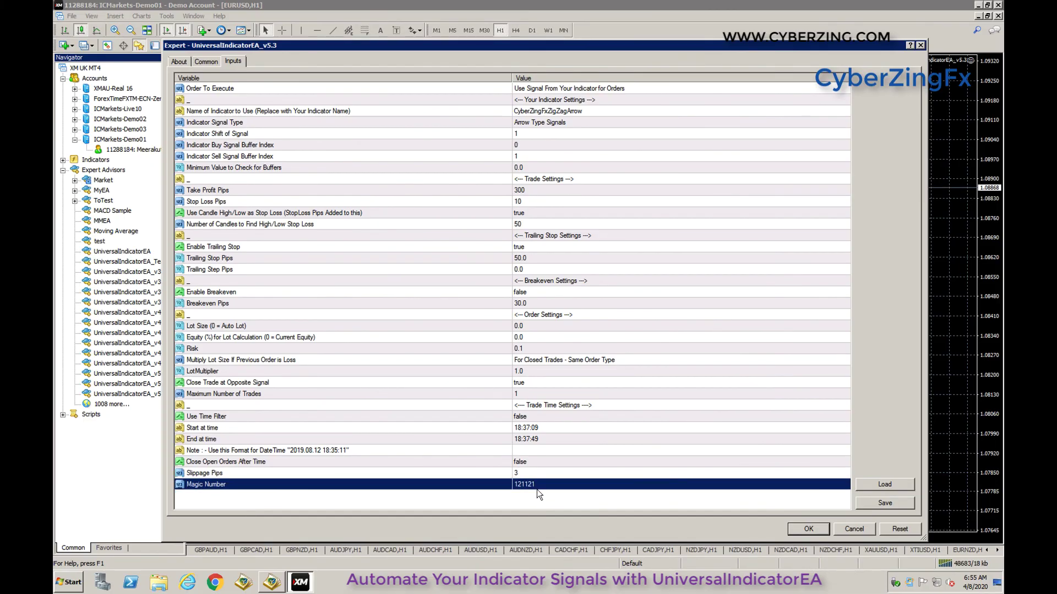